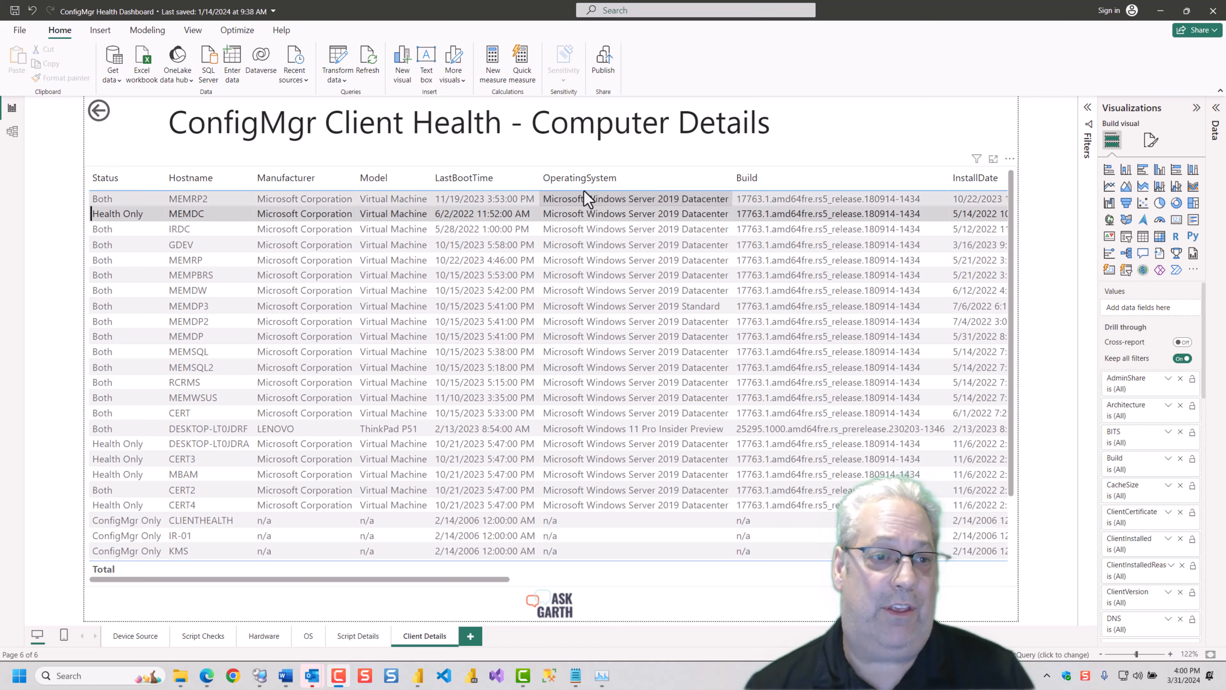
- Start background color conditional formatting on the computer table's Status column with a rule matching the value "Both"
click(151, 198)
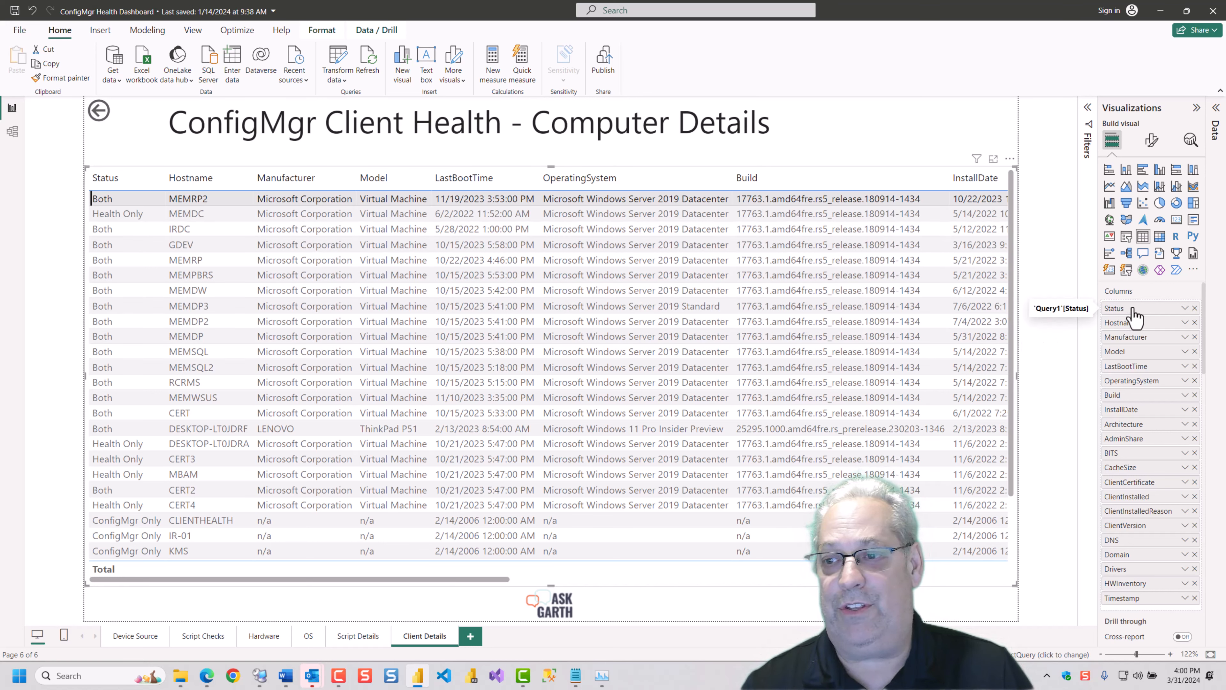
click(1185, 309)
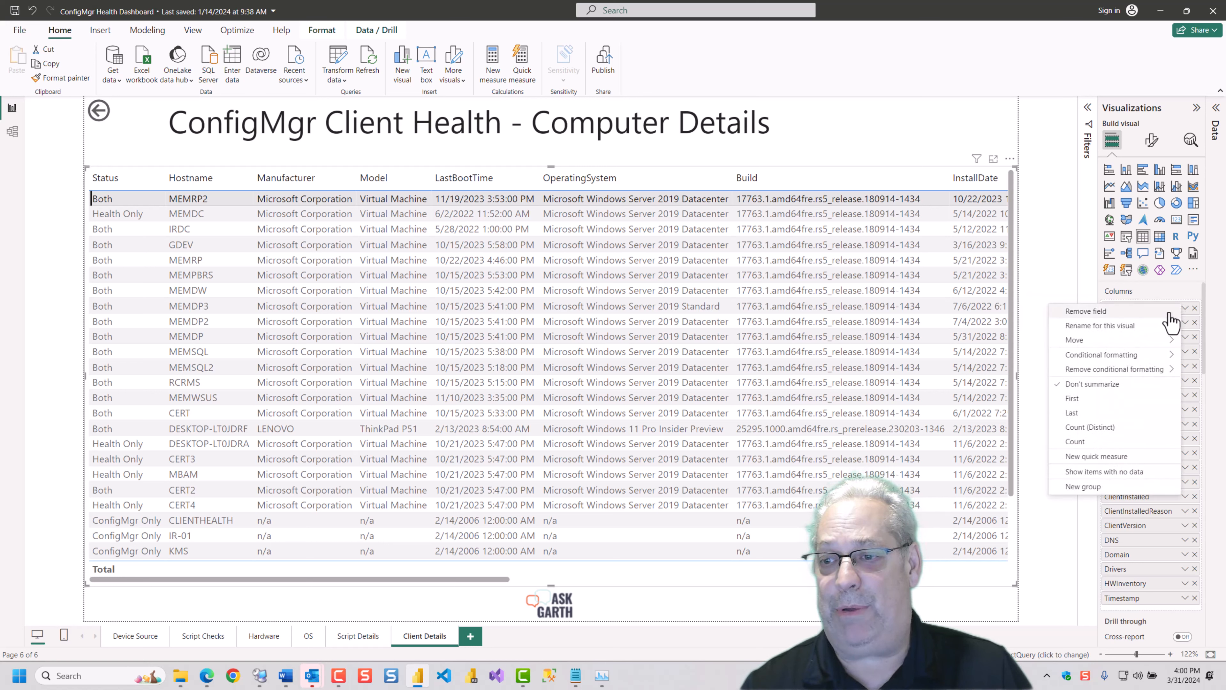
mouse_move(1131, 355)
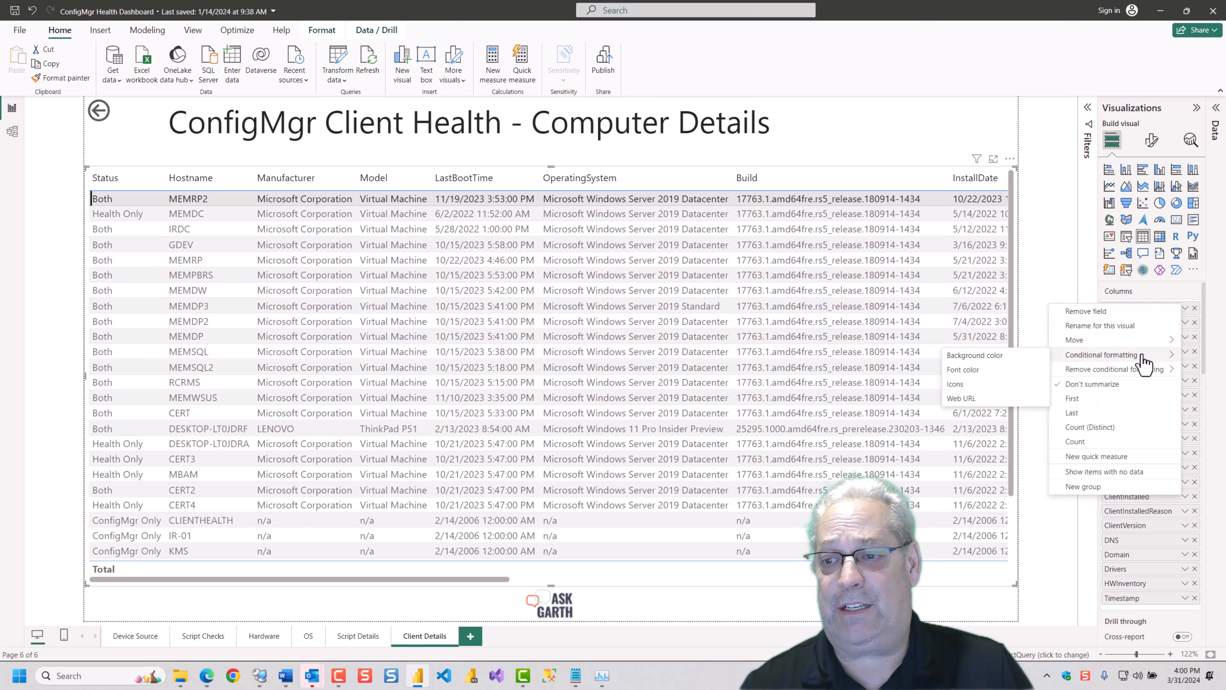
click(1006, 360)
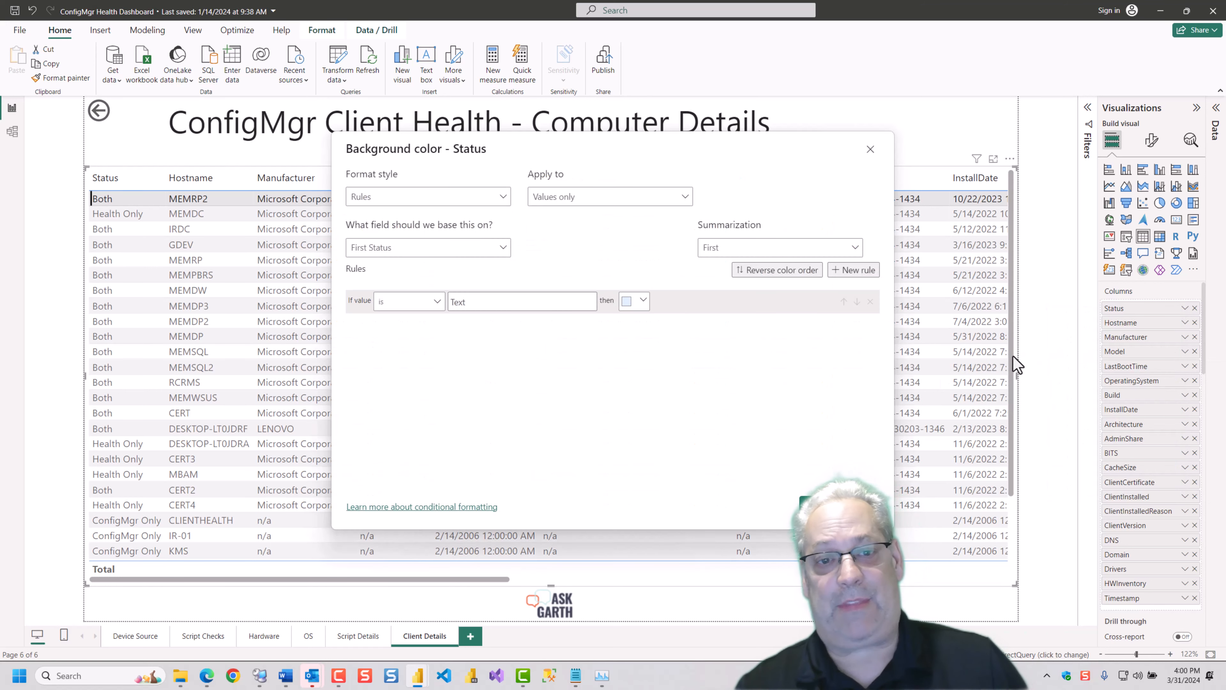
click(497, 299)
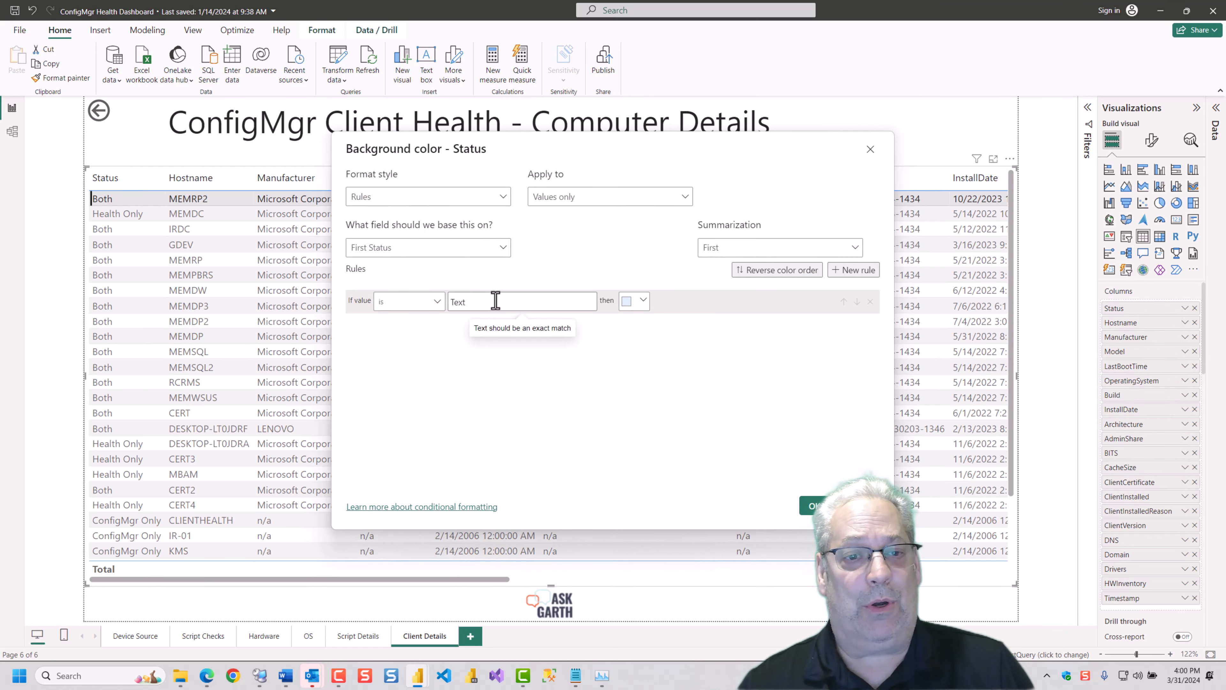
text(Both)
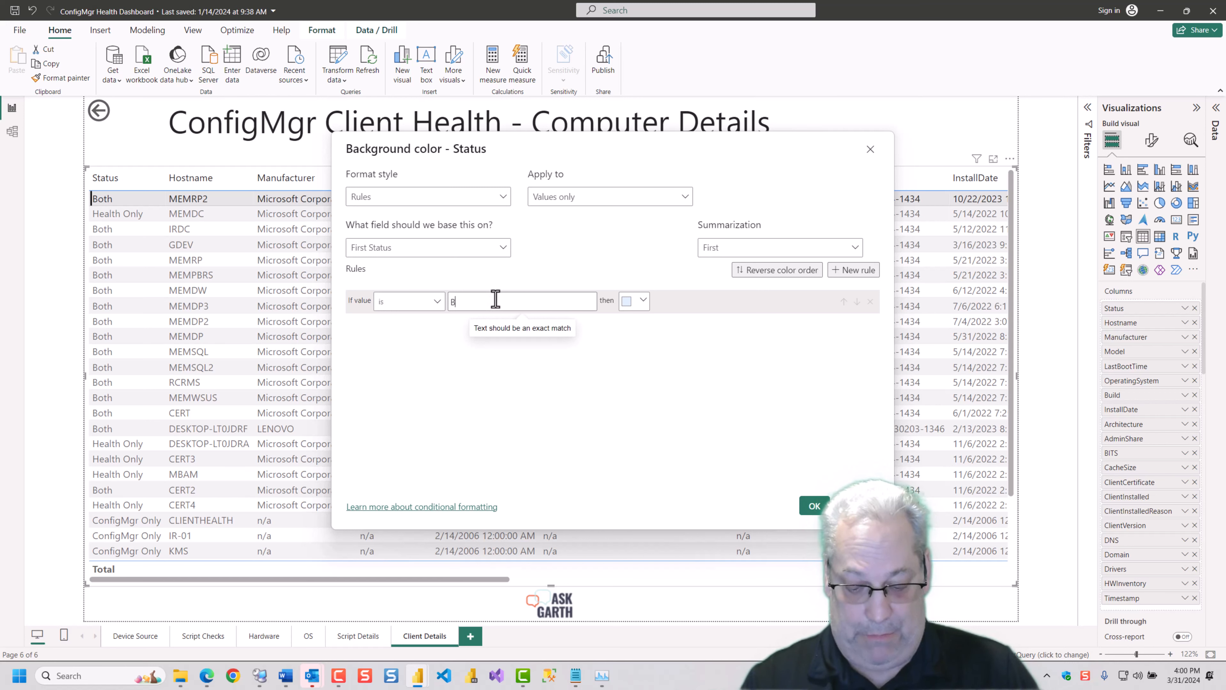
- Give the "Both" rule the custom light green color #DEFFE4 and apply the Status formatting
click(644, 301)
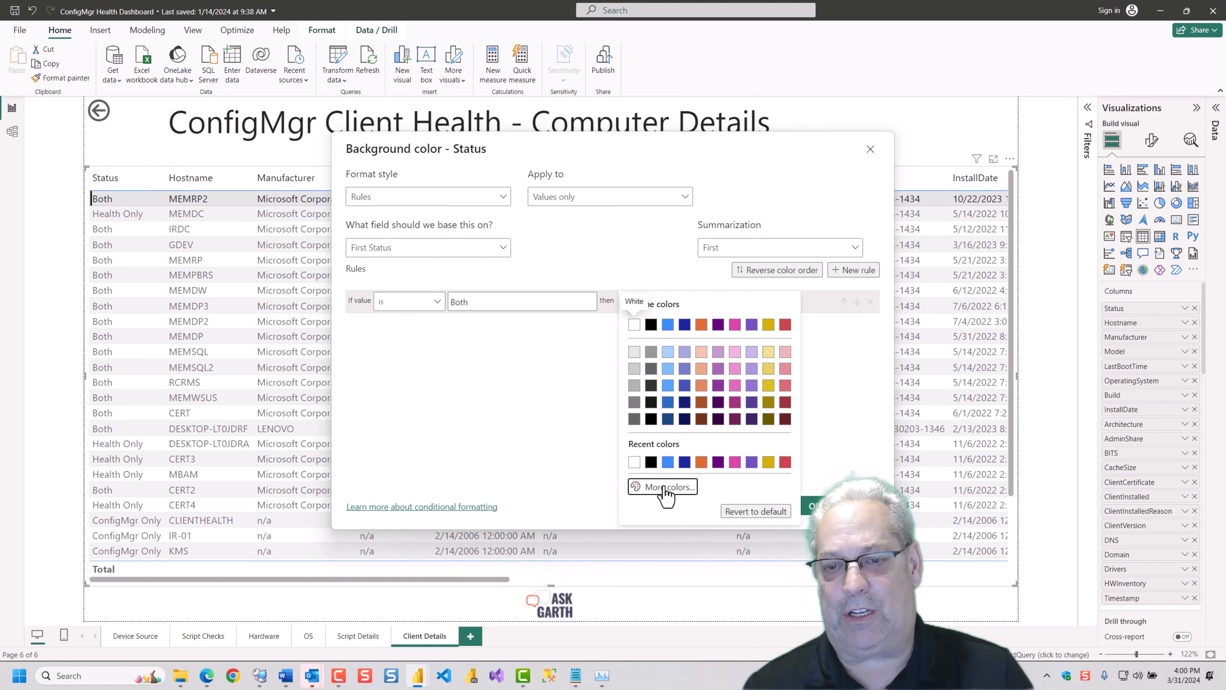
click(665, 492)
click(687, 447)
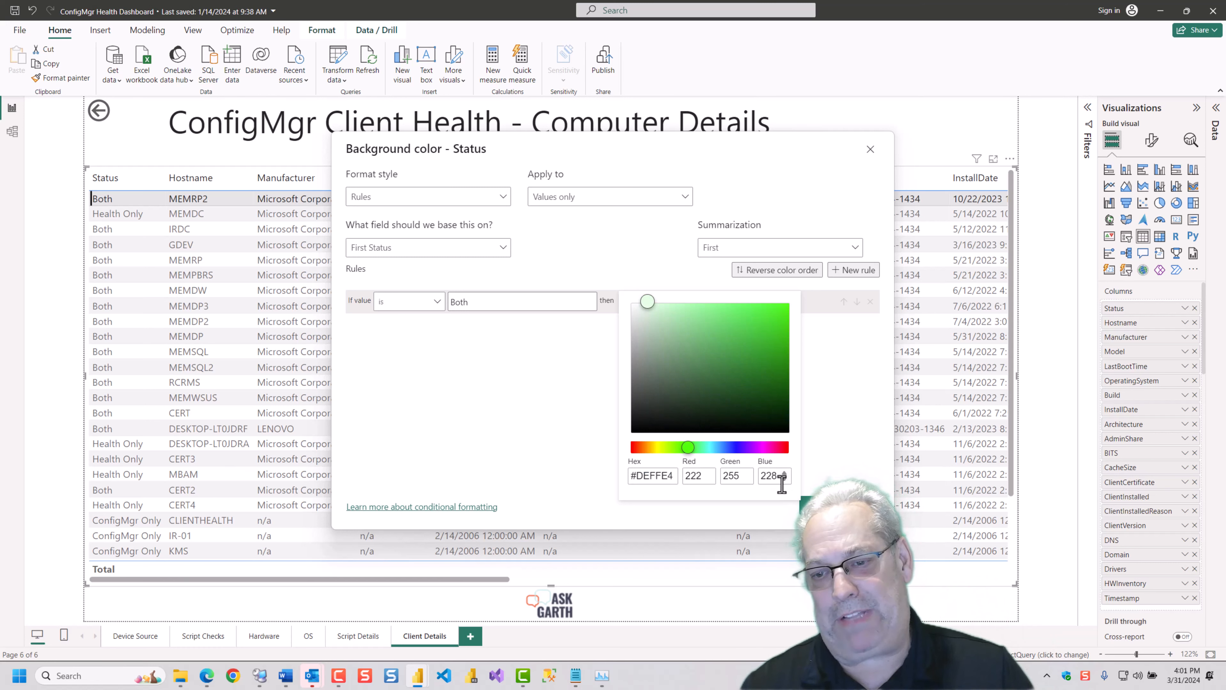
click(822, 454)
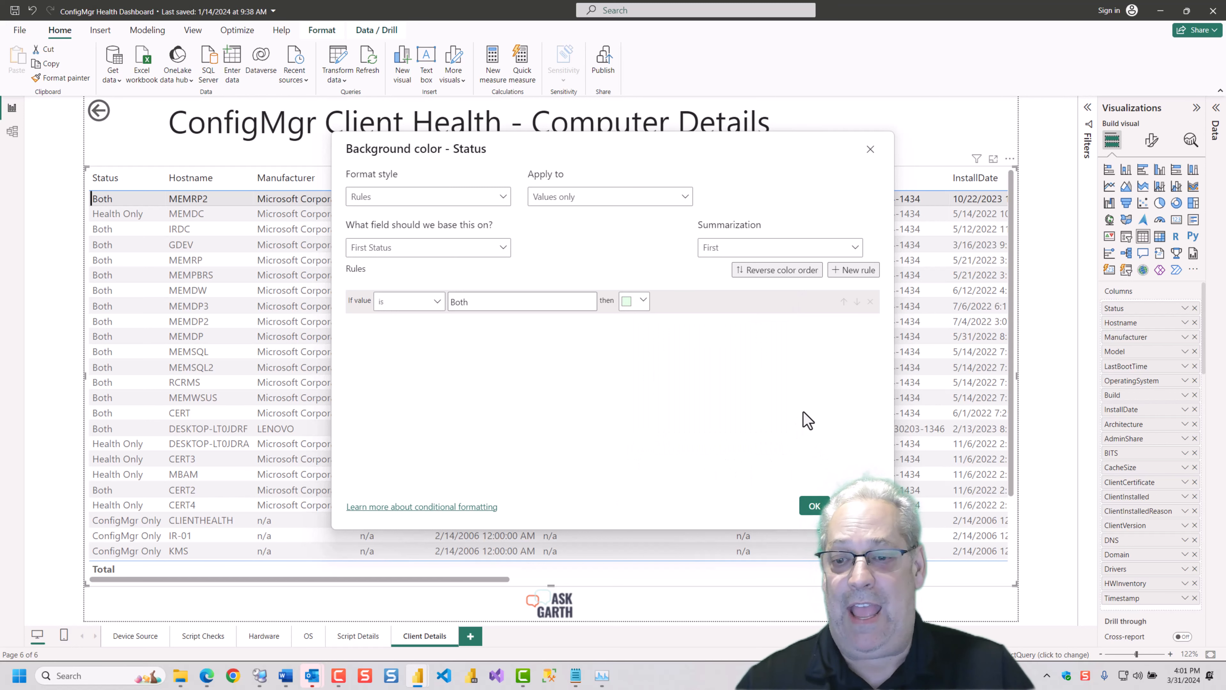
click(811, 506)
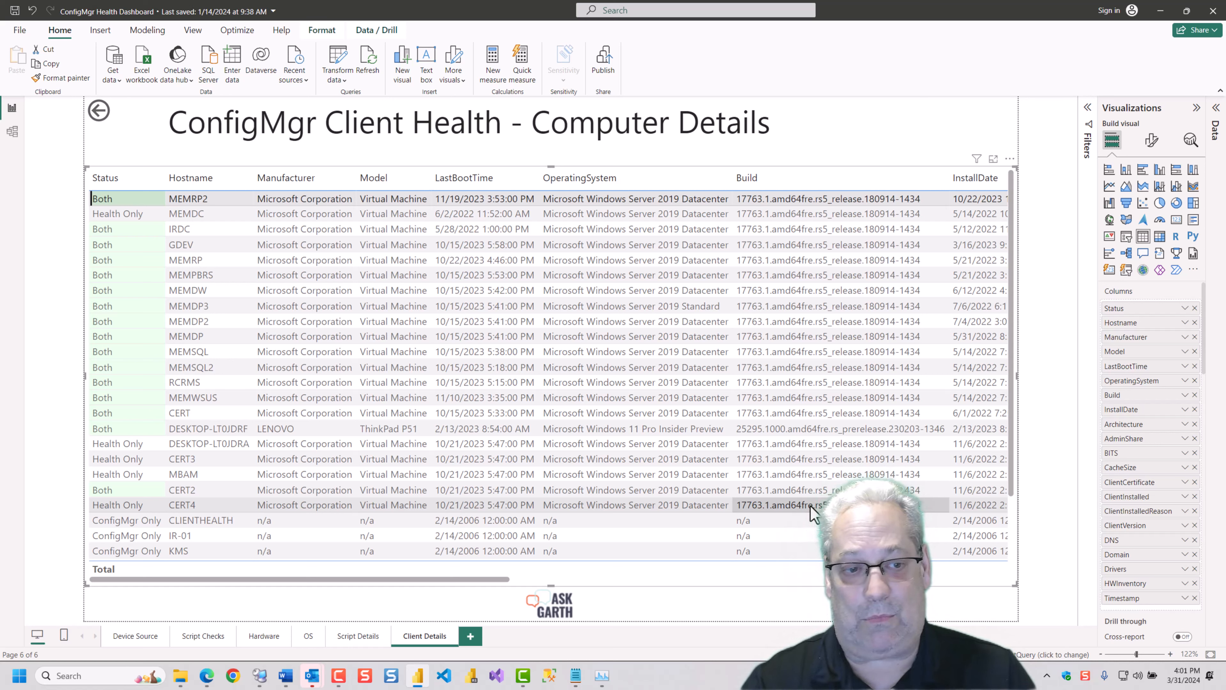
- Add a Status background color rule that shades the value "Health Only" light orange, and apply it
click(1185, 309)
mouse_move(1122, 355)
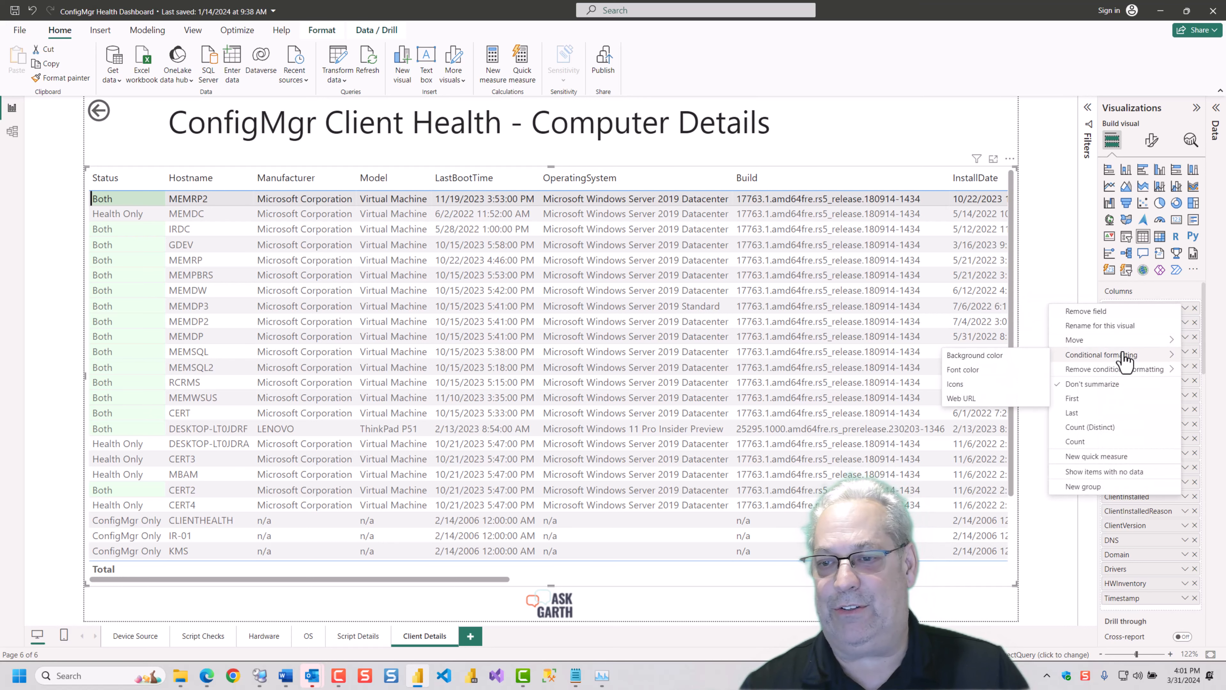
click(977, 355)
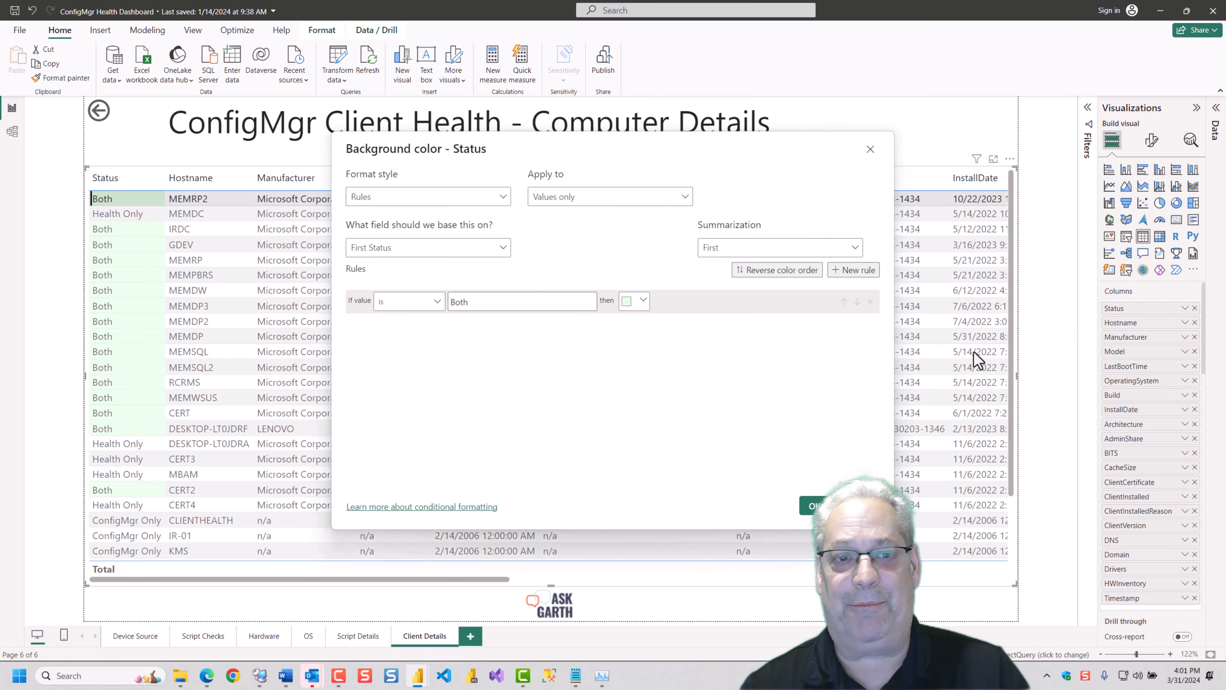
click(854, 270)
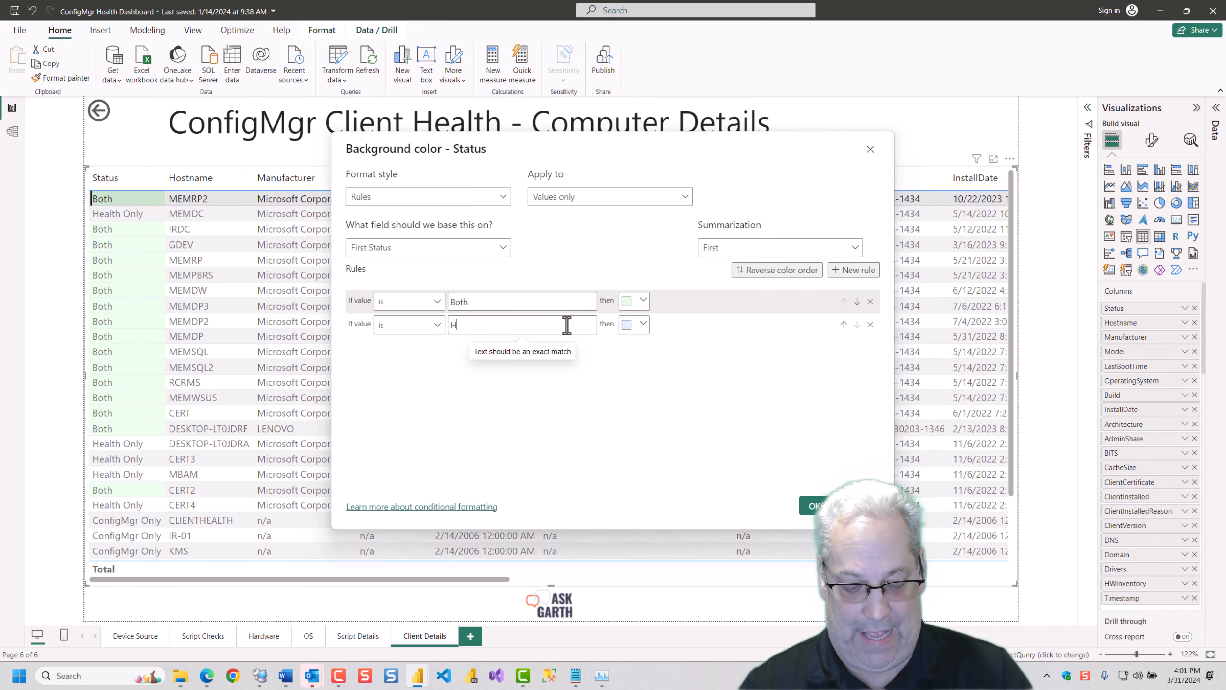
text(Health Only)
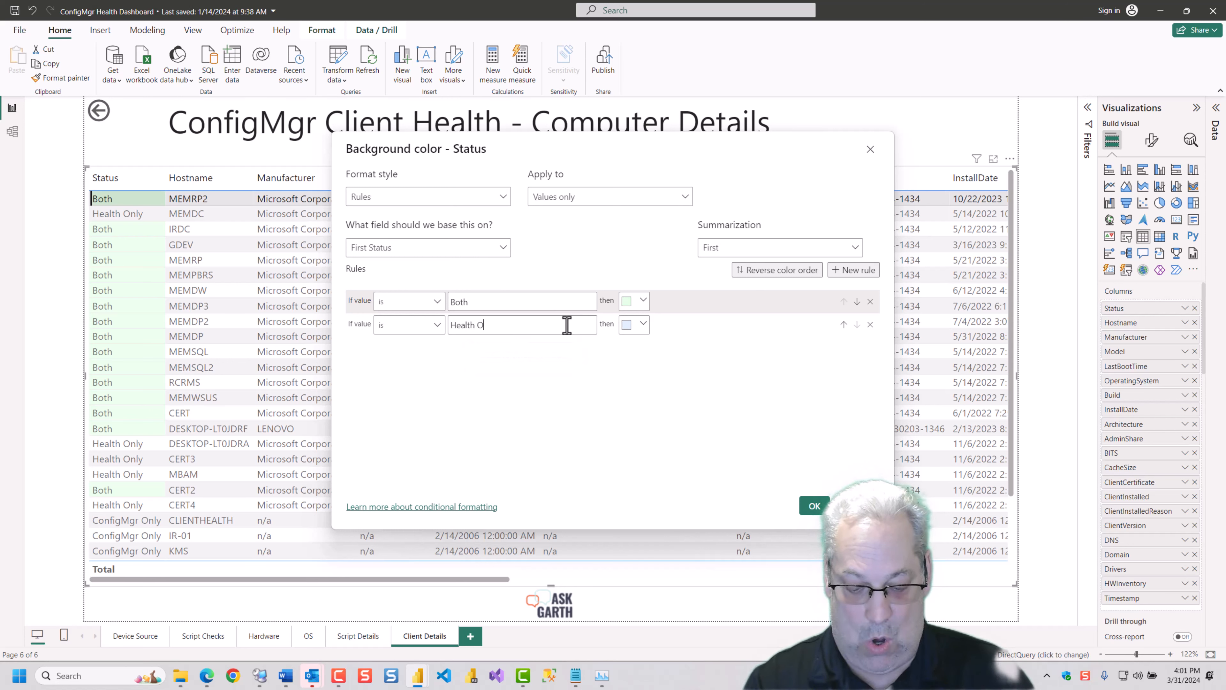
click(643, 325)
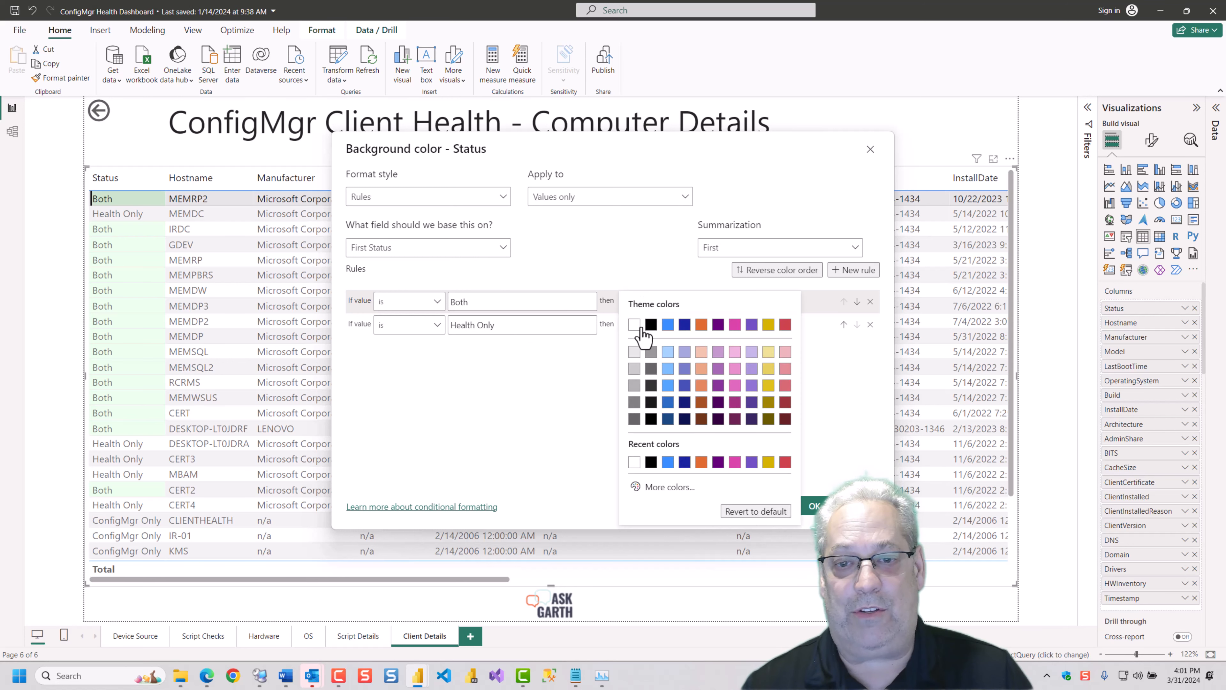
click(703, 357)
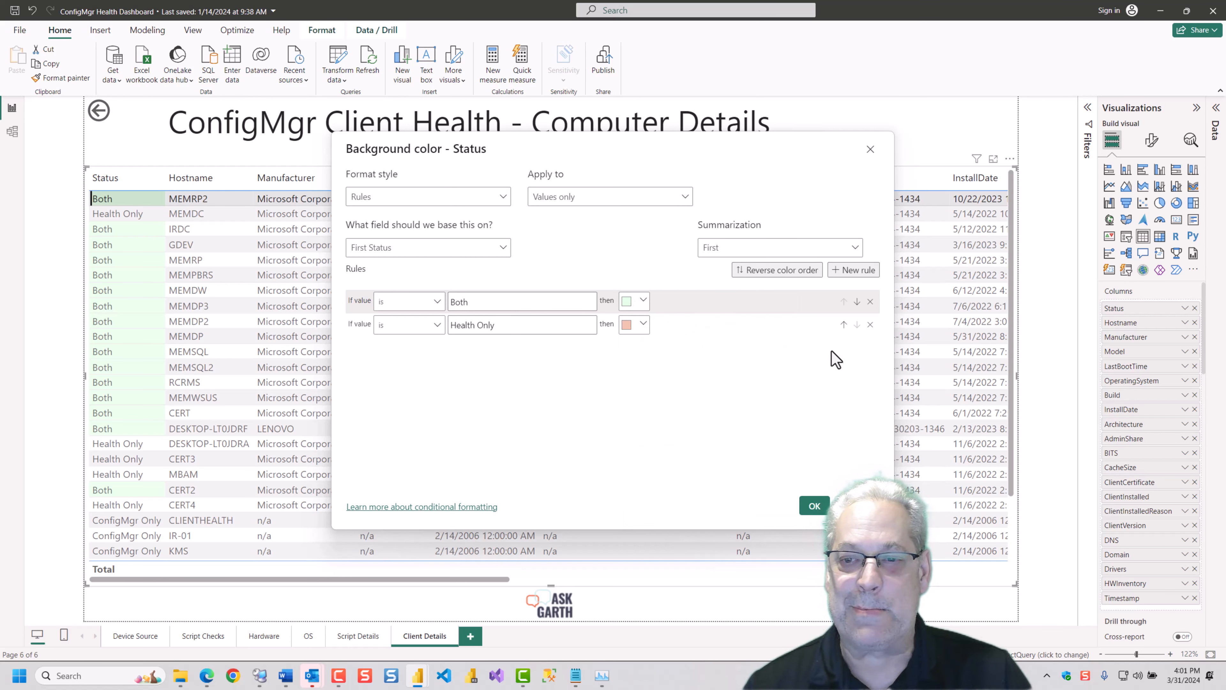
click(814, 507)
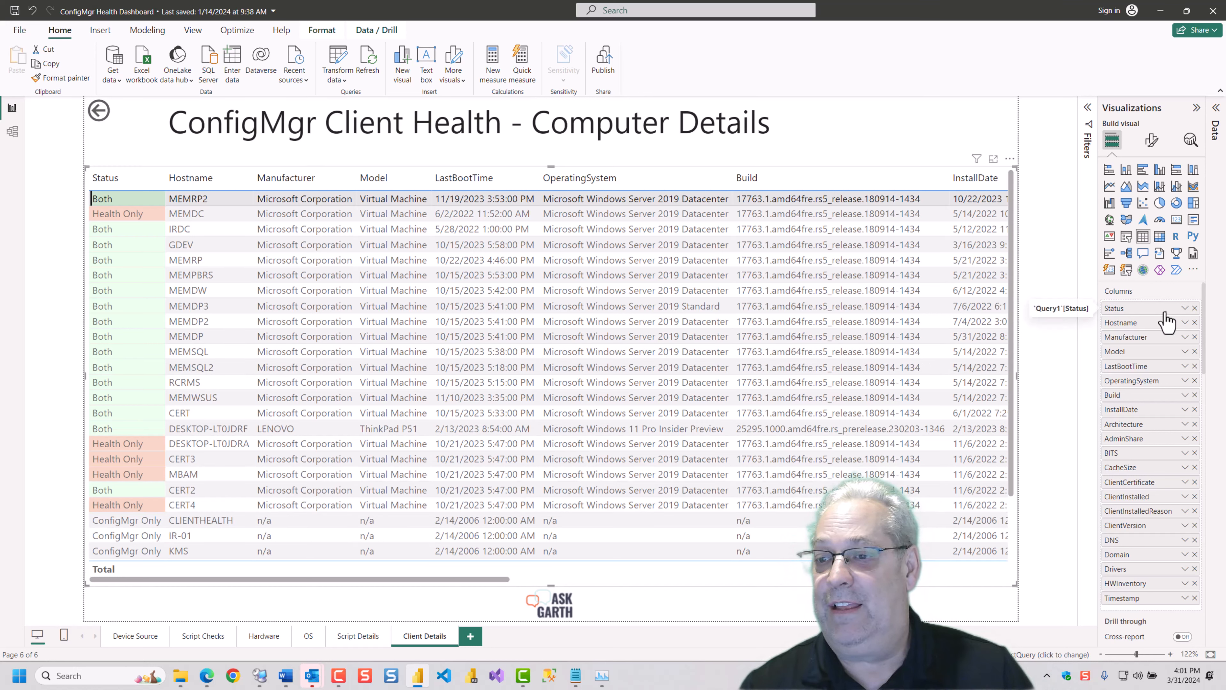
- Add a third Status background color rule for "ConfigMgr Only" using the default light blue, and apply it
click(1184, 308)
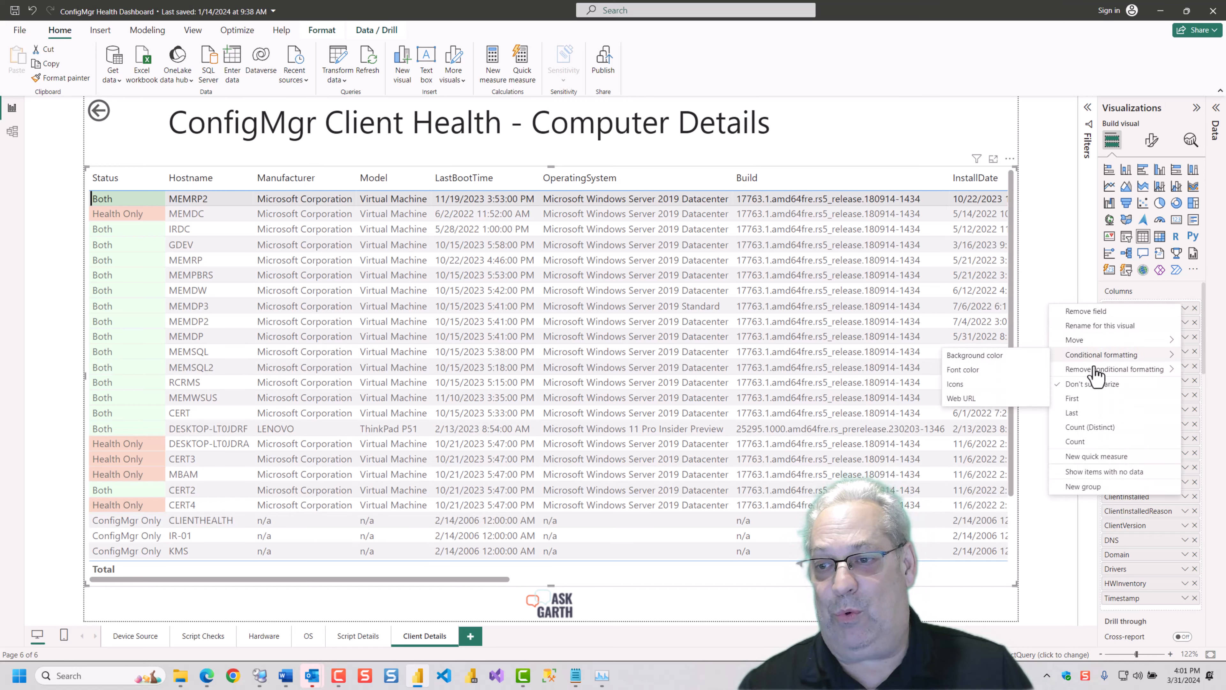
mouse_move(1089, 355)
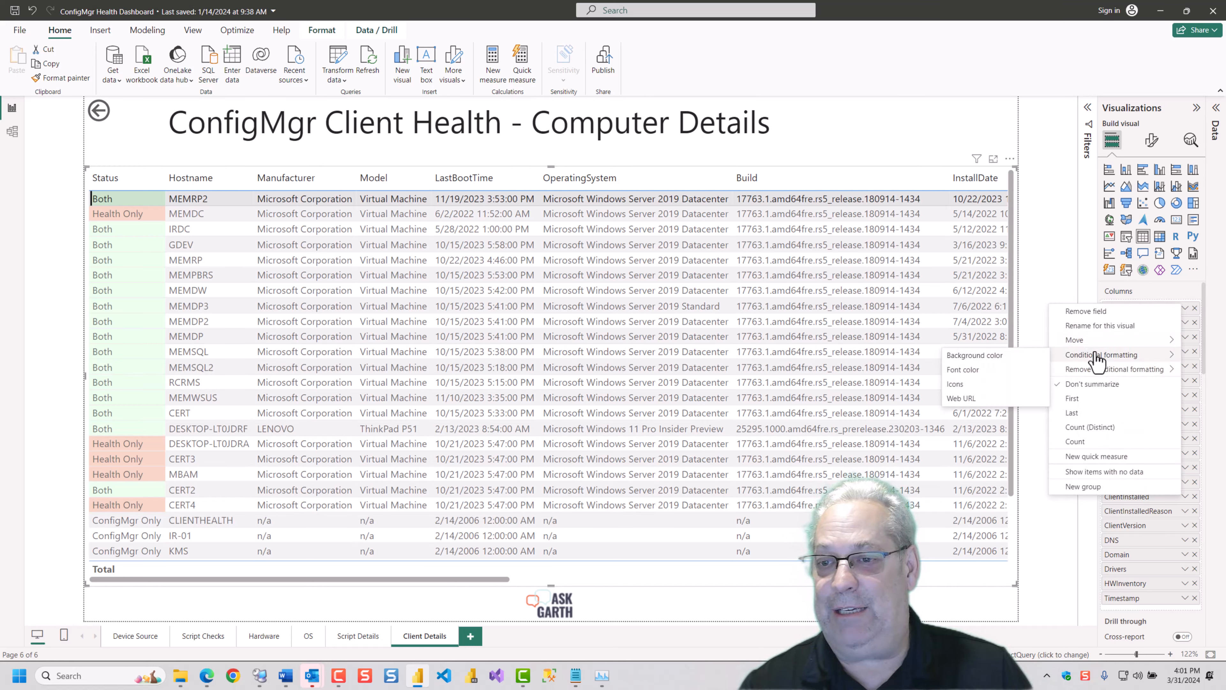
click(961, 356)
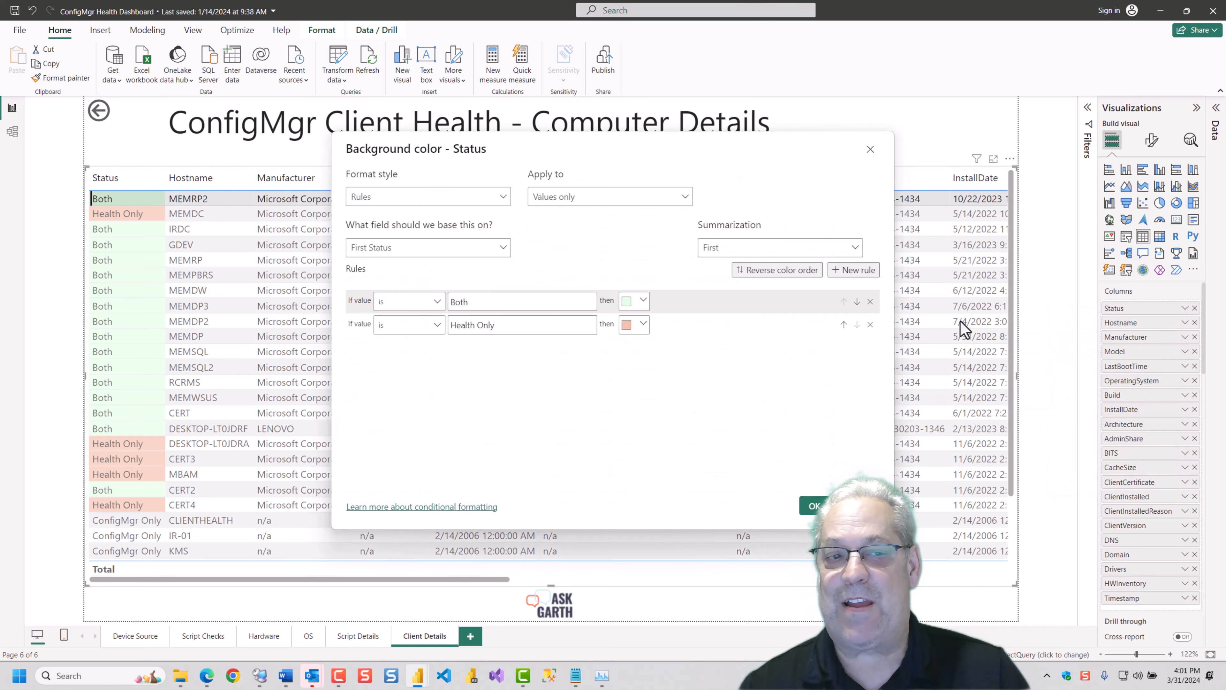
click(854, 270)
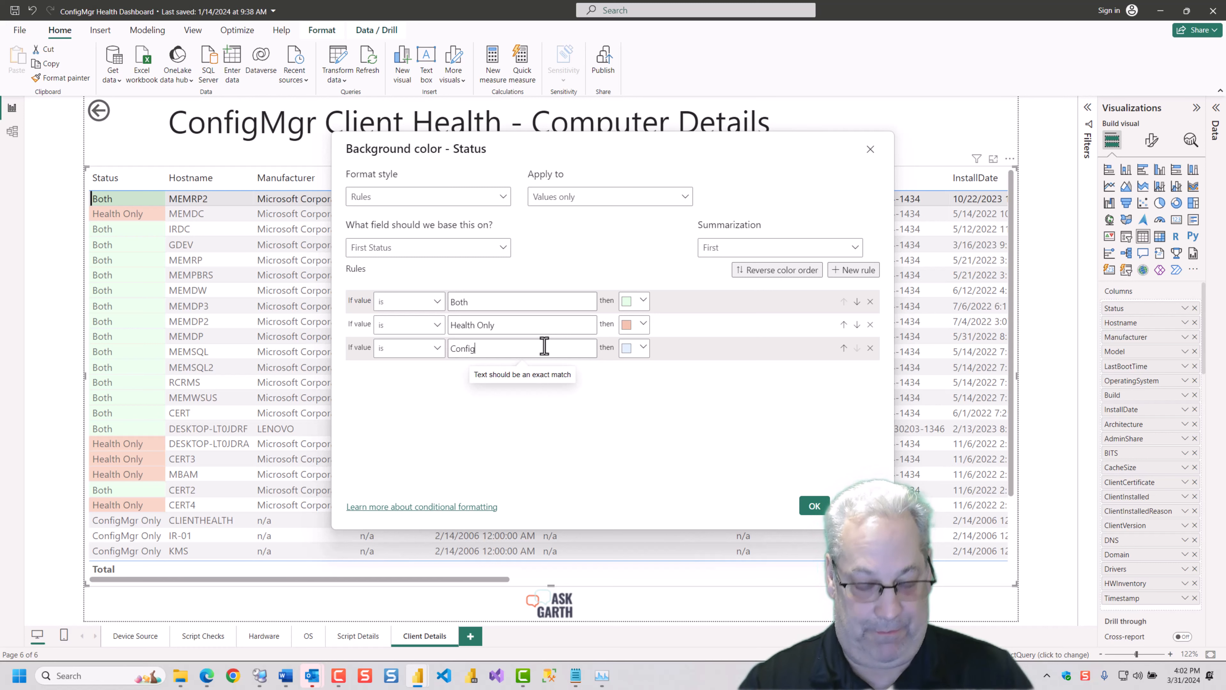
text(ConfigMGr)
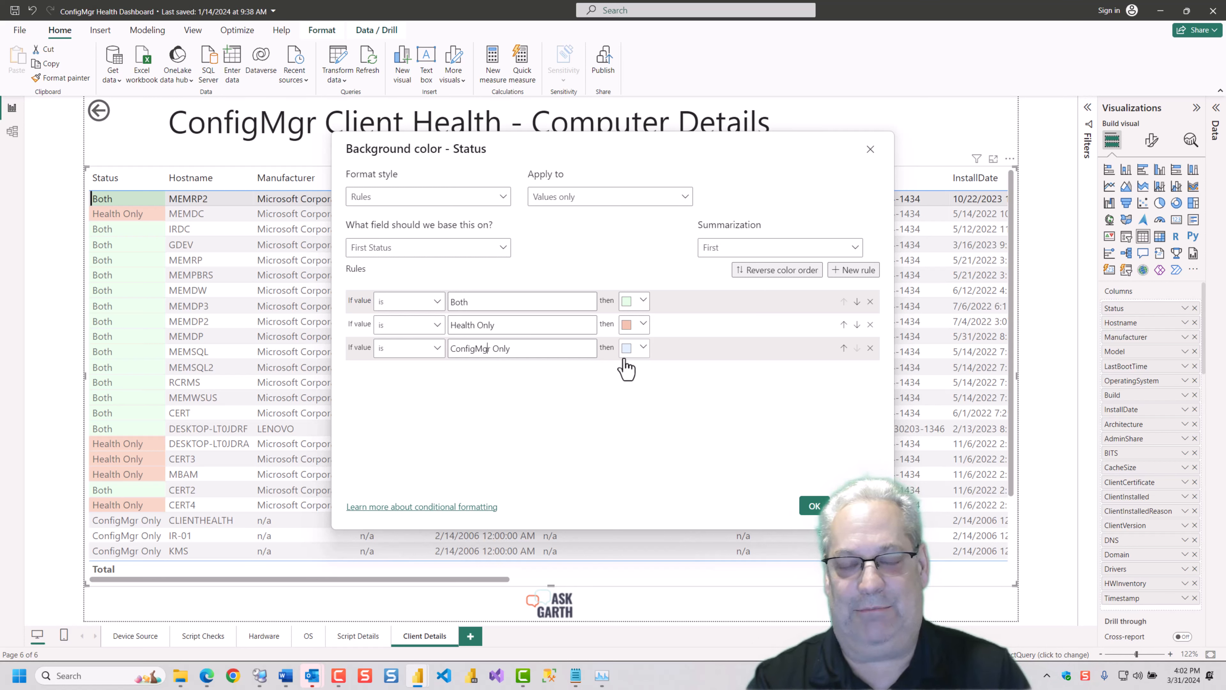
click(807, 499)
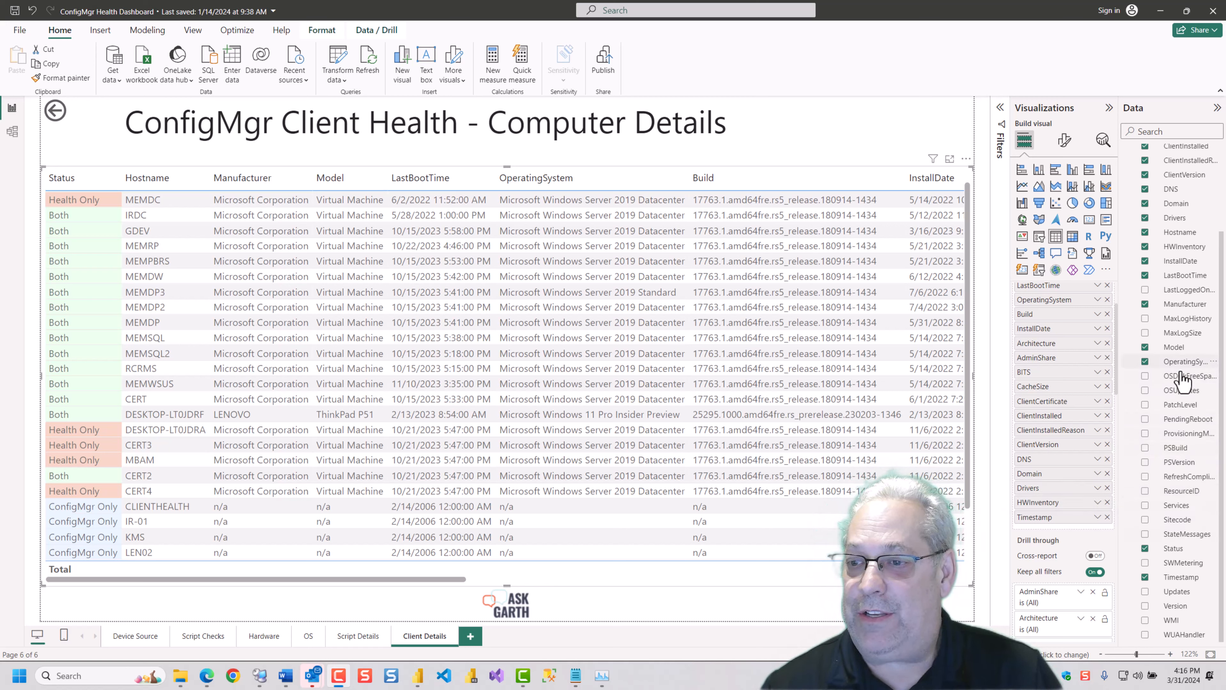
mouse_move(1185, 382)
mouse_down()
mouse_move(1130, 351)
mouse_move(1190, 383)
mouse_up()
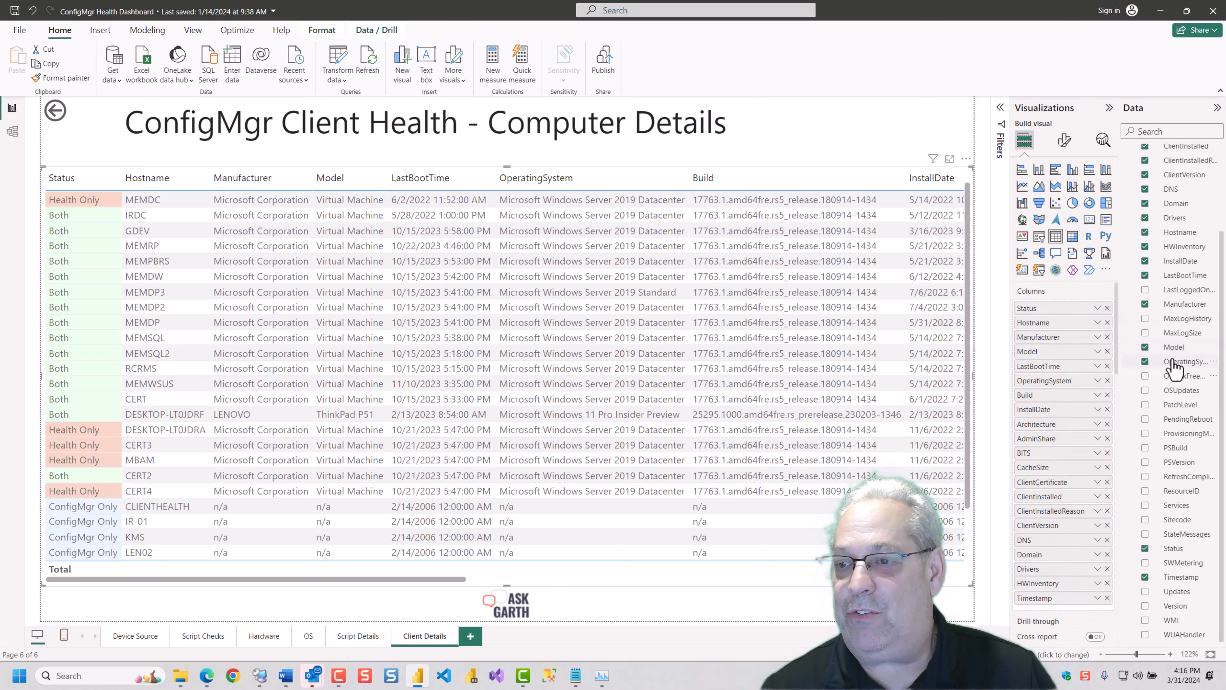
drag(1177, 363, 1070, 363)
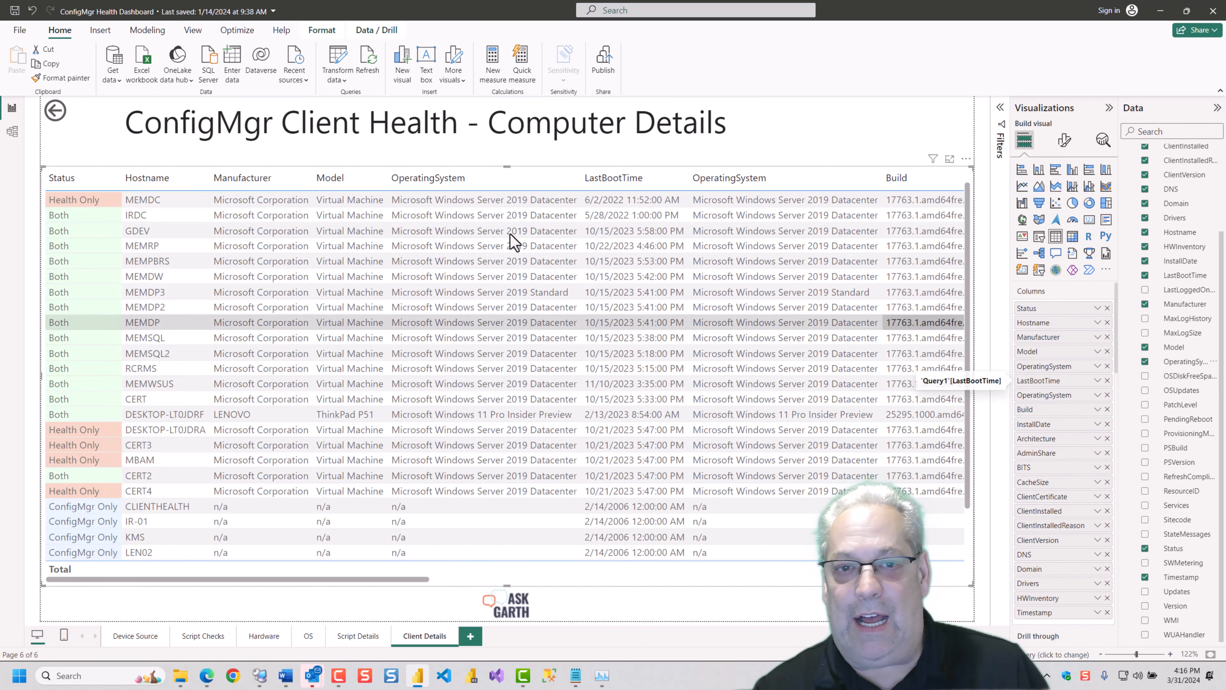
click(1107, 367)
- Add OSDiskFreeSpace to the table between Model and LastBootTime, and set its background color formatting to the Rules style
drag(1178, 375, 1079, 367)
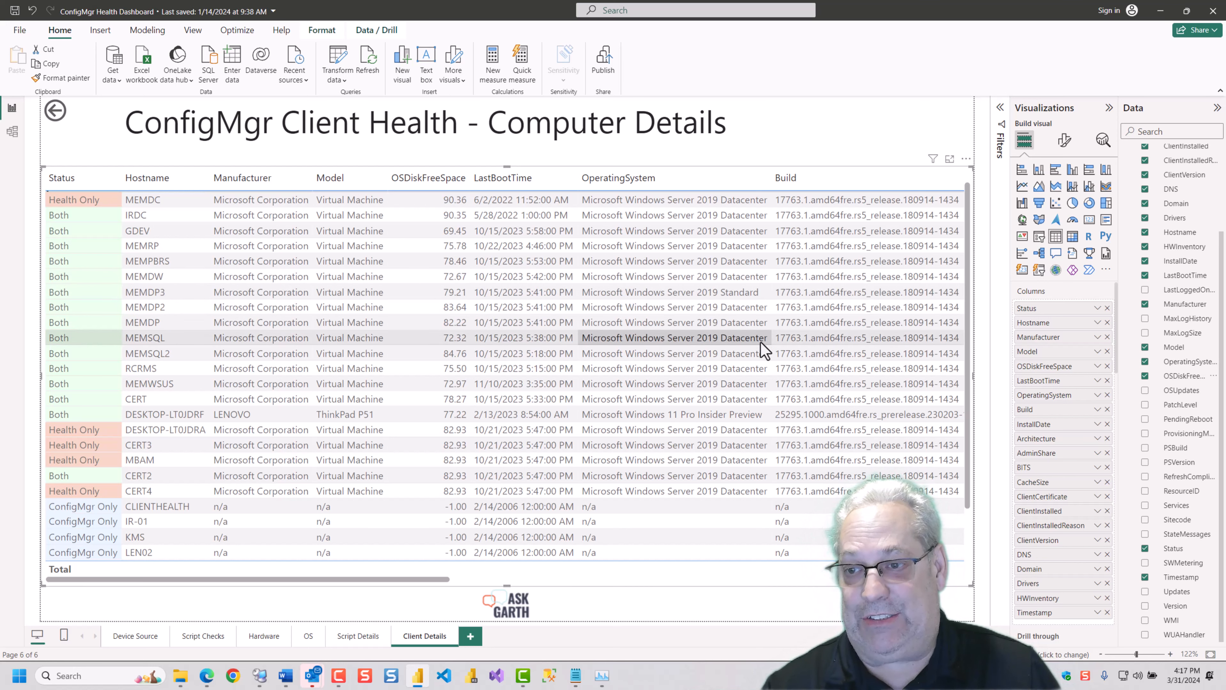
click(1096, 368)
mouse_move(1124, 414)
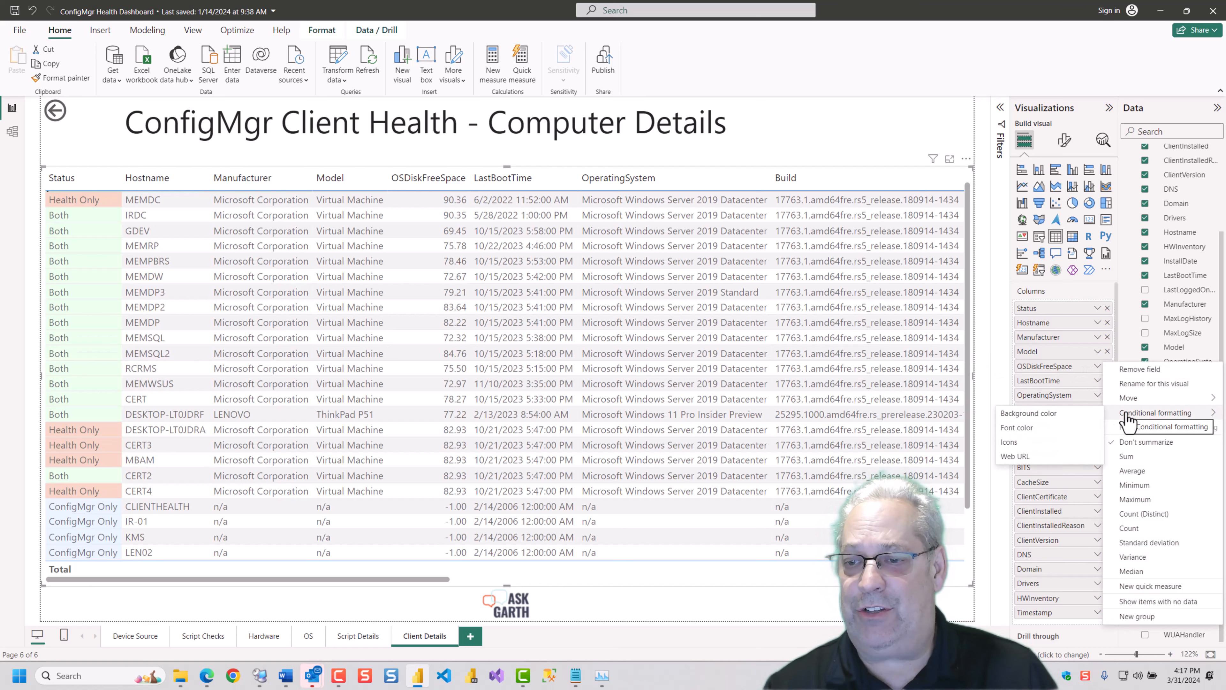
click(1076, 415)
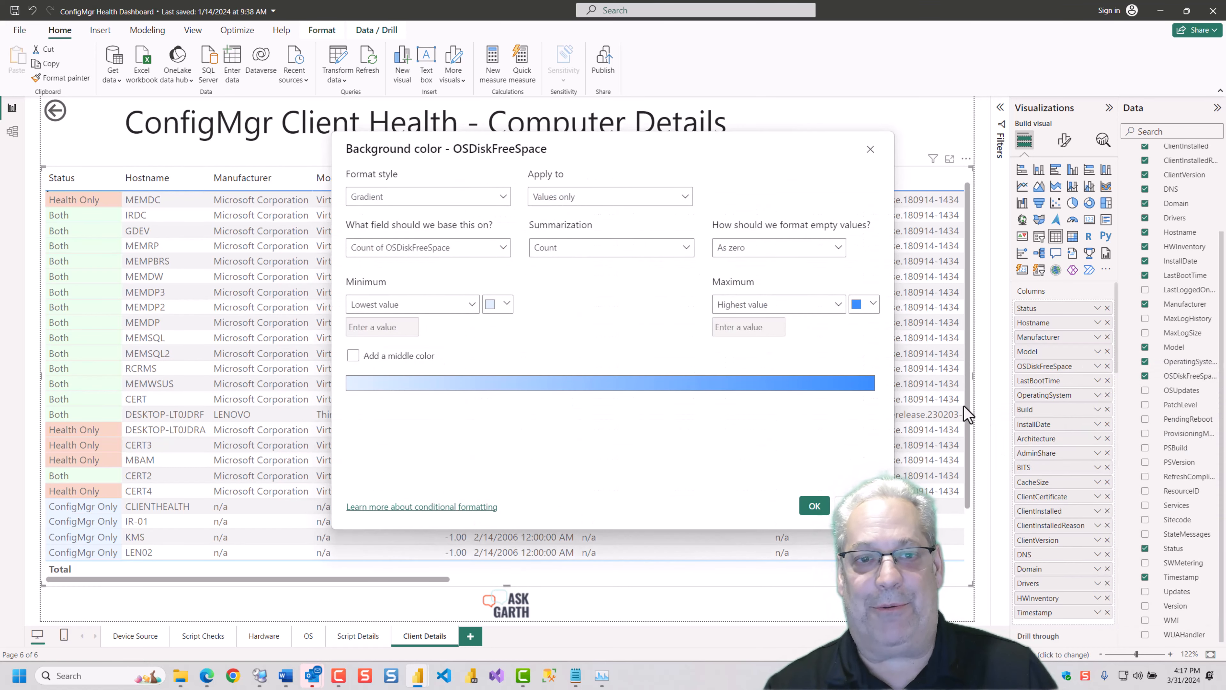
click(505, 200)
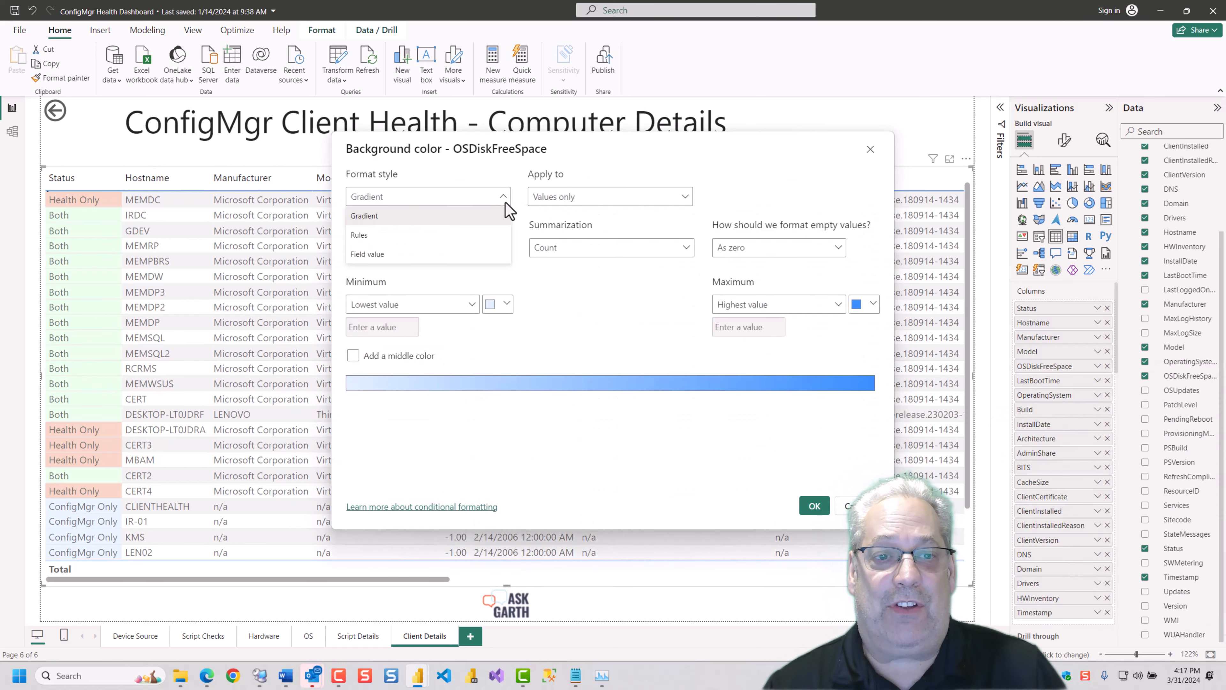
click(490, 240)
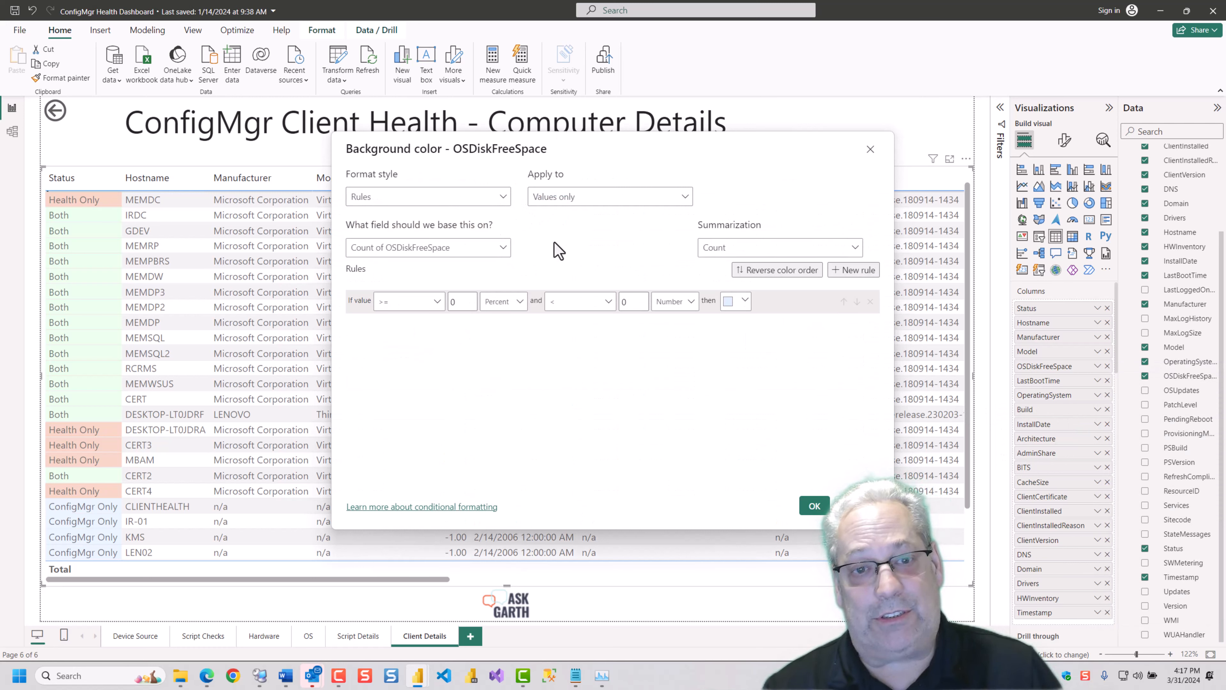
- Base the background color rules on the OSDiskFreeSpace field from Query1, summarized as Sum
click(500, 251)
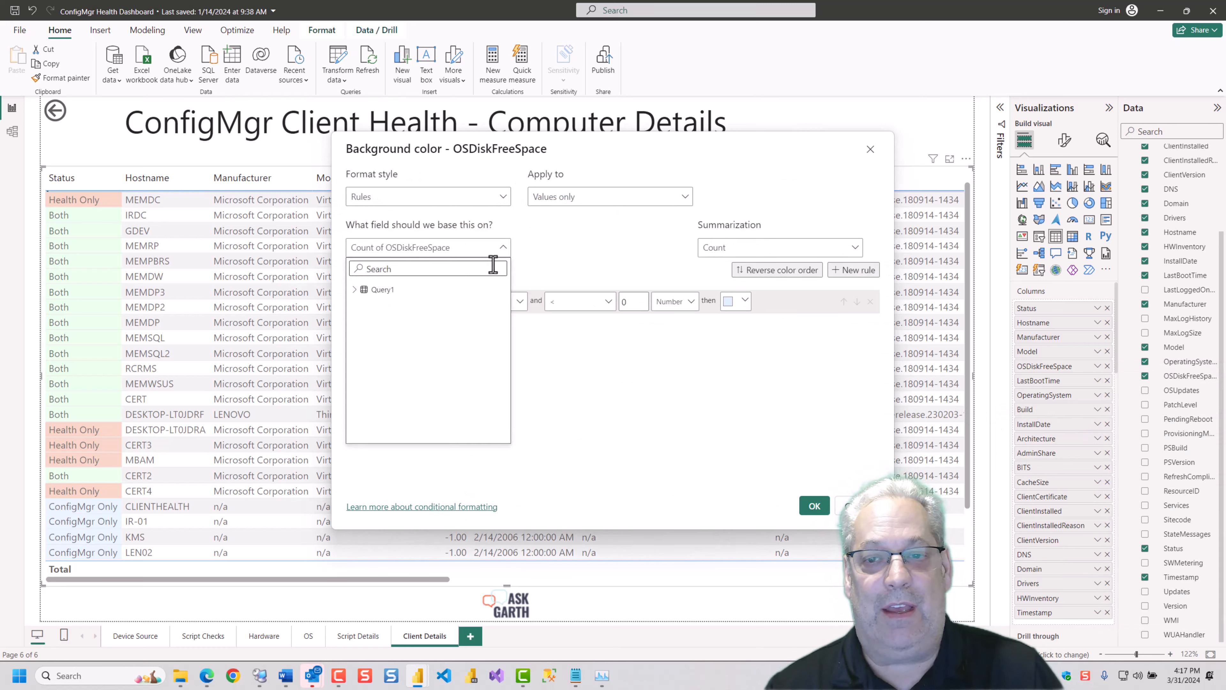
click(355, 289)
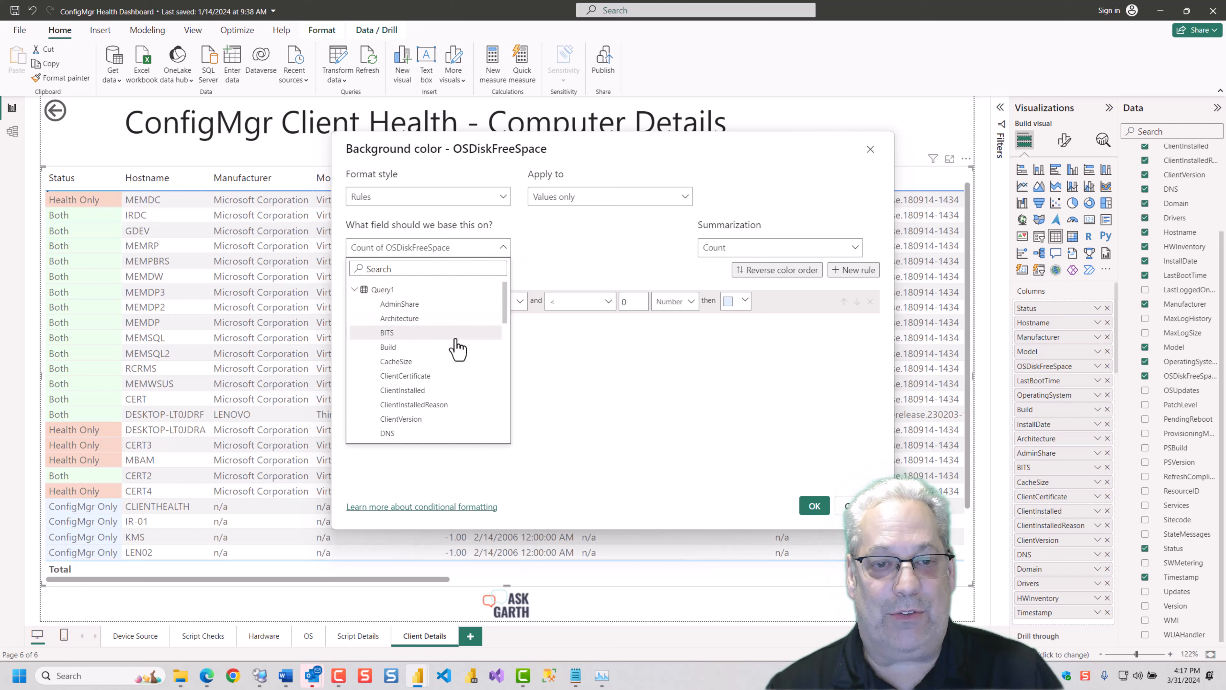
scroll(457, 348, down, 5)
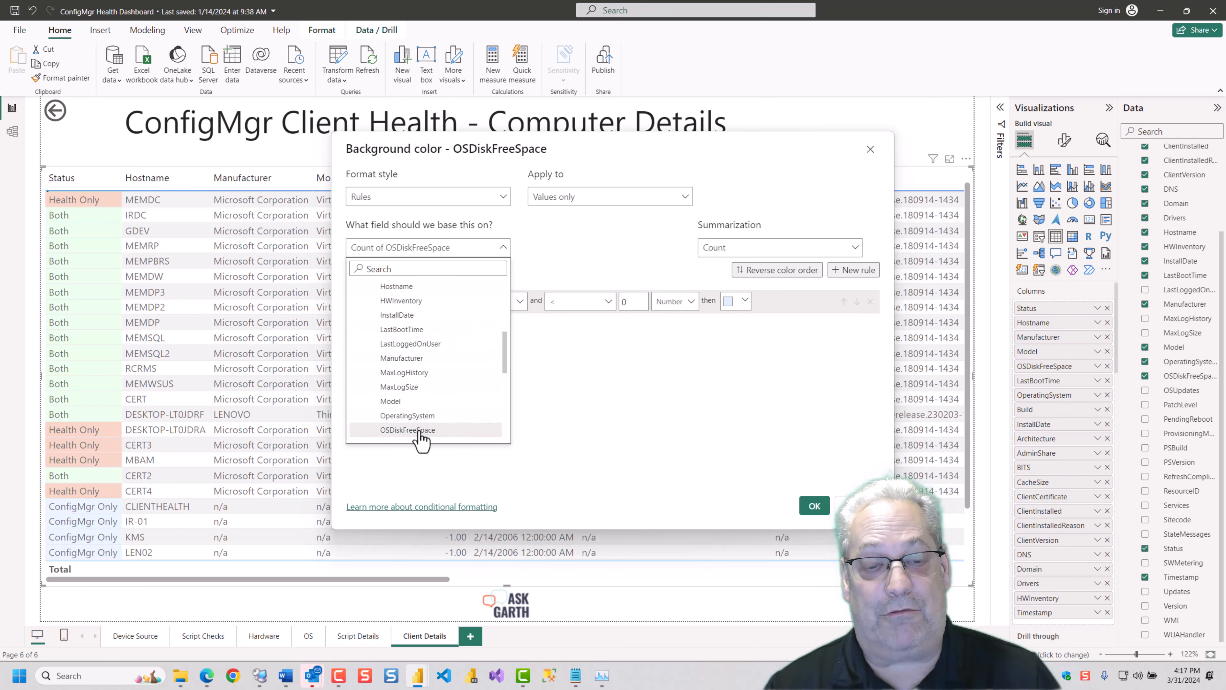
click(407, 430)
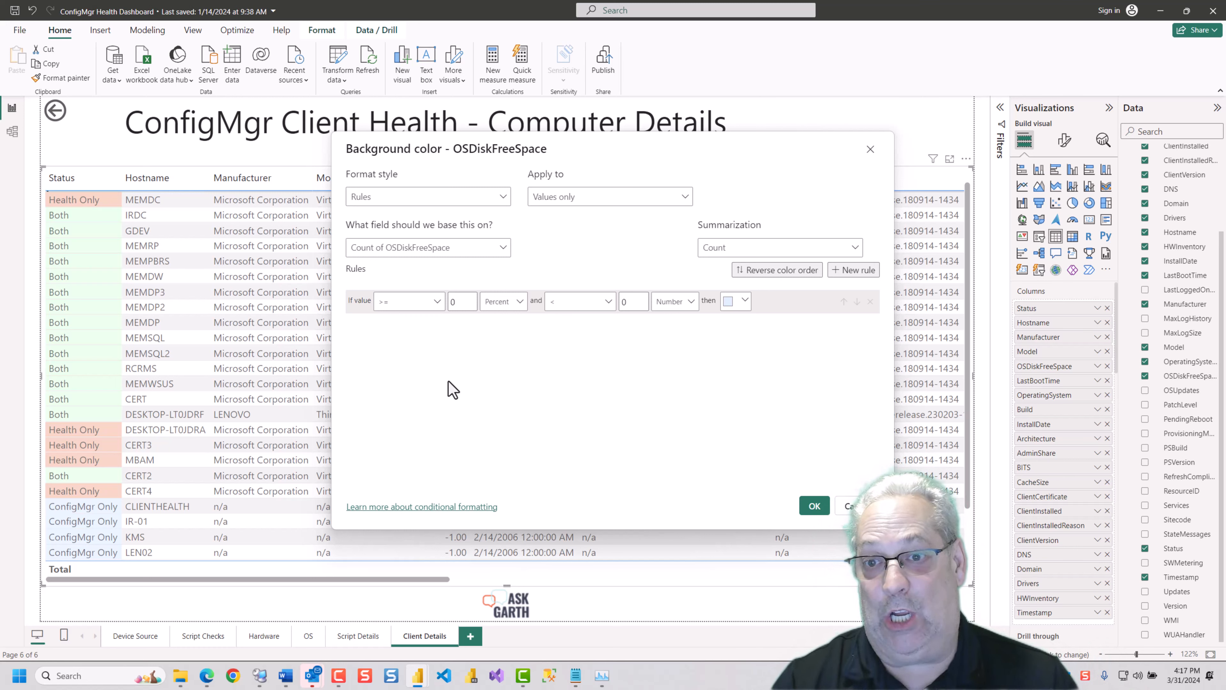
click(719, 249)
click(721, 271)
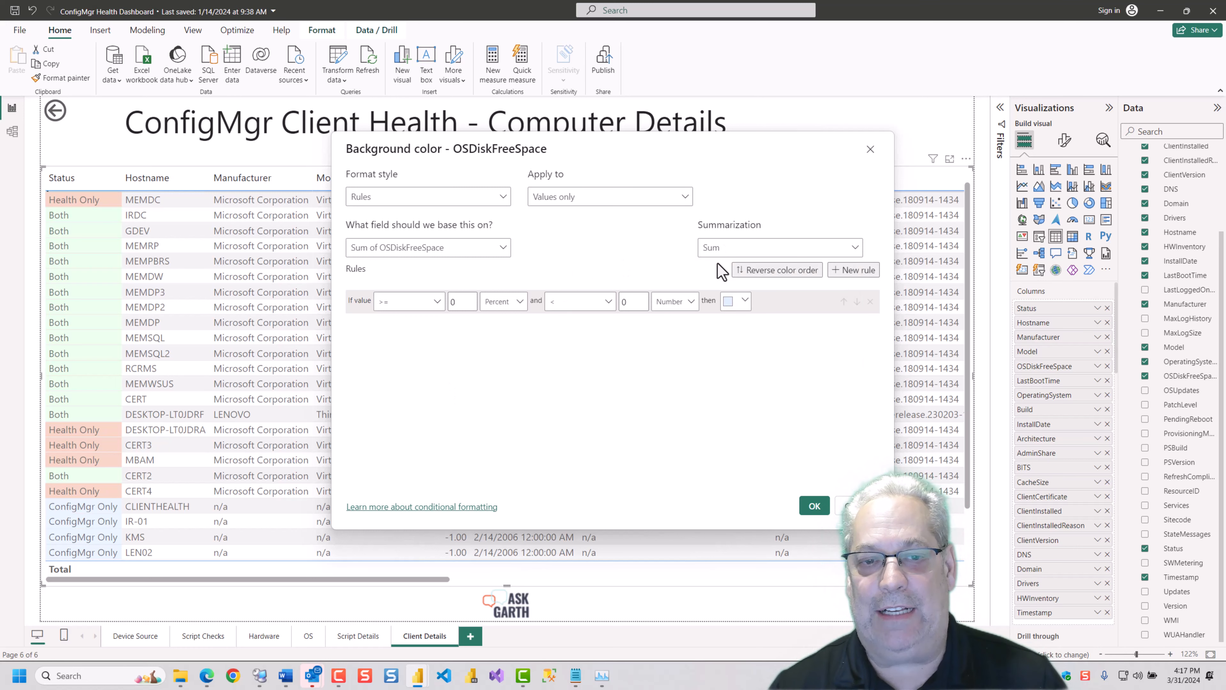
- Set the first OSDiskFreeSpace rule to shade values from -9999 (Number) to below 0 (Number) red
click(464, 302)
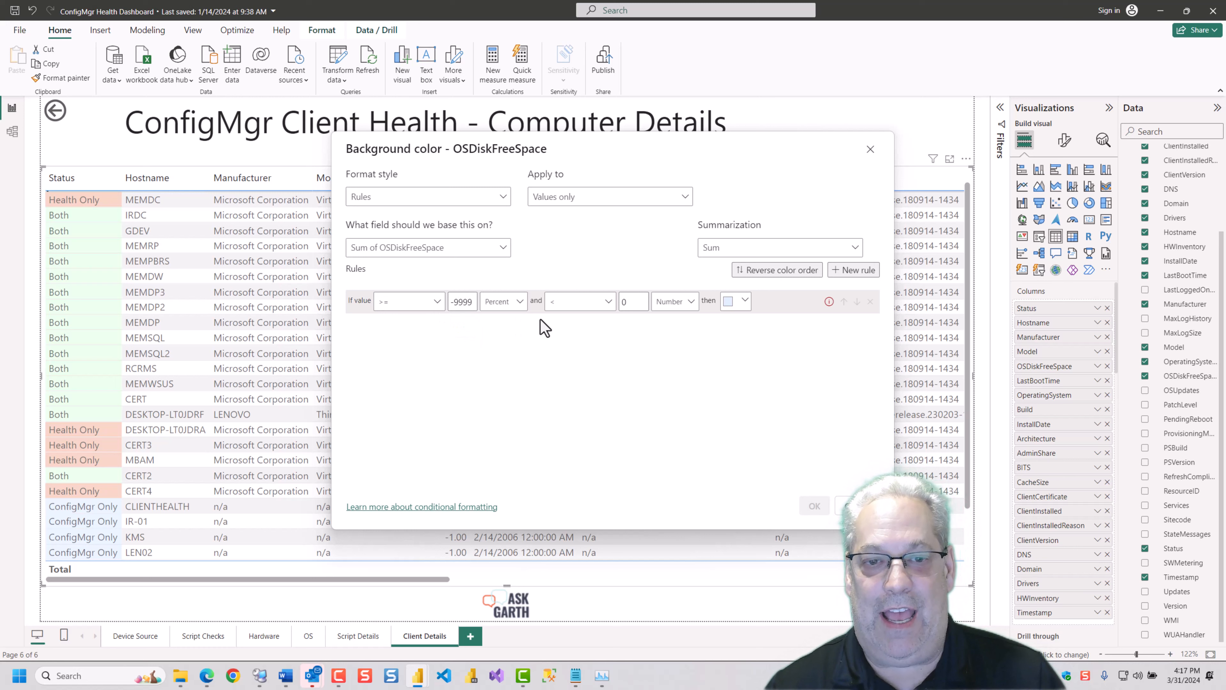
click(497, 322)
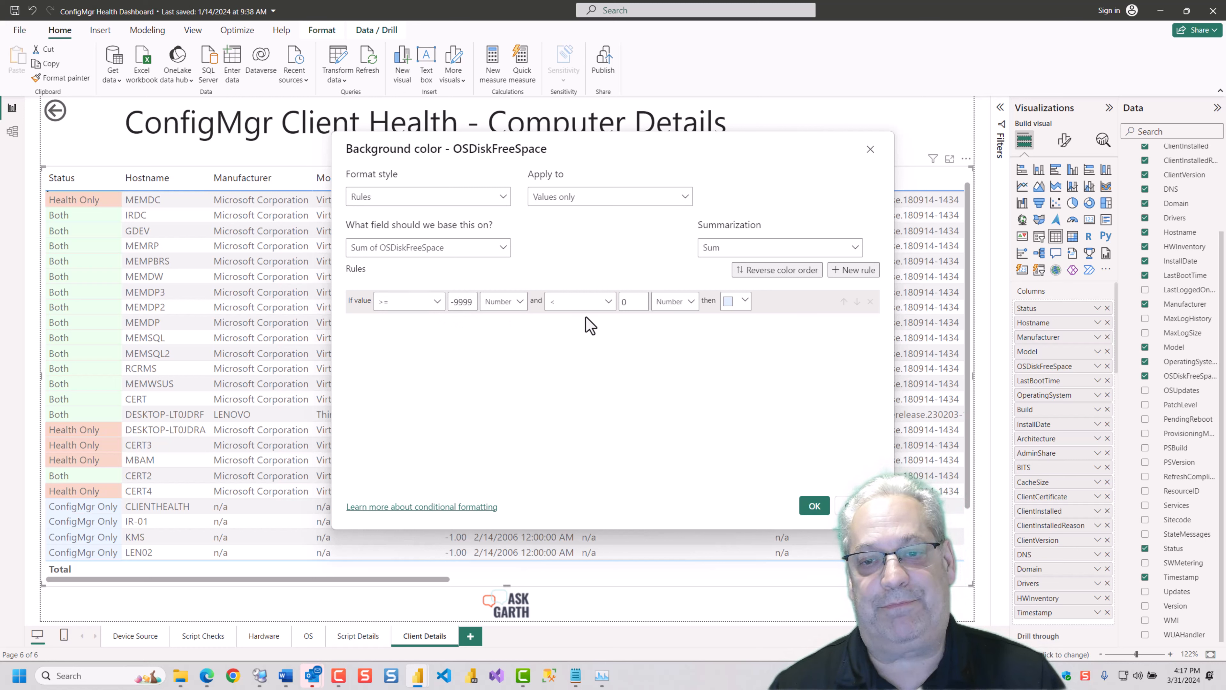
click(741, 312)
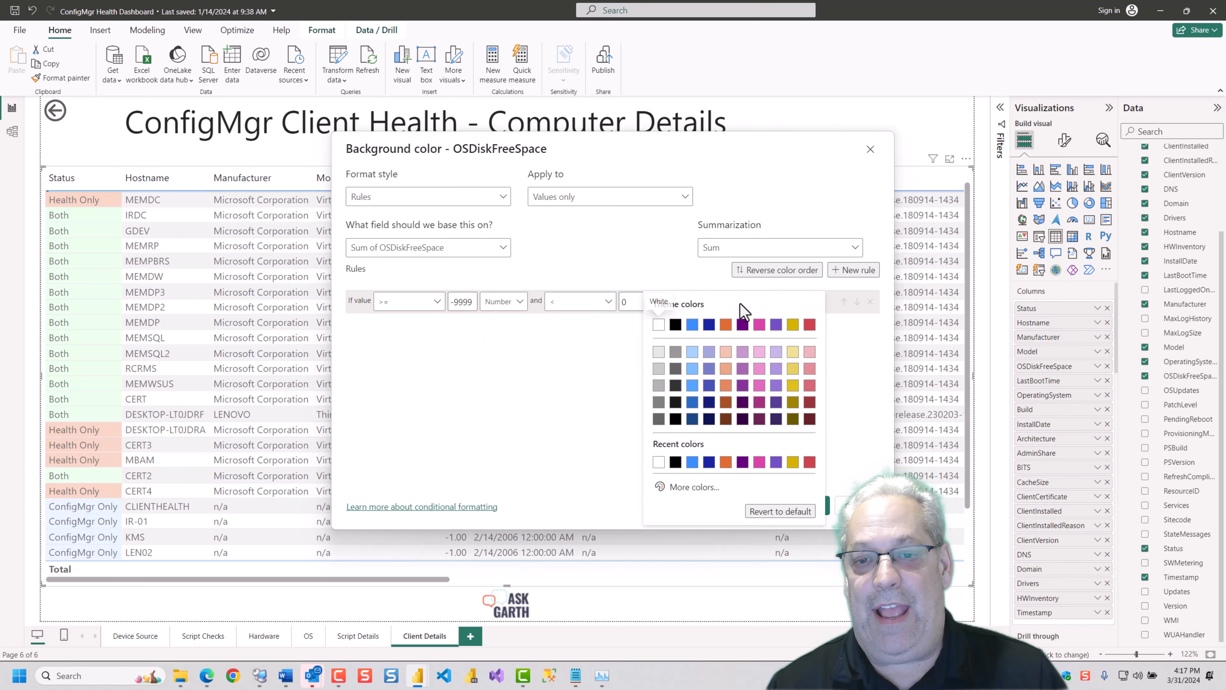
click(809, 325)
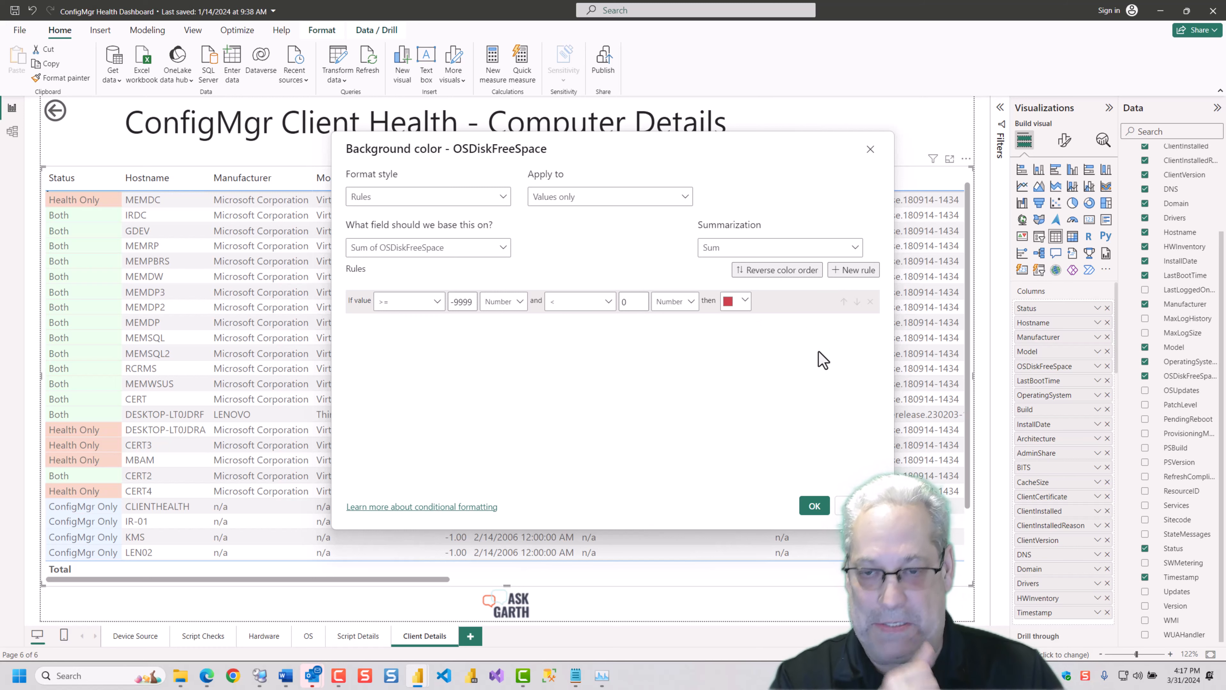
- Add a second OSDiskFreeSpace rule from 0 to below 40 (Number) and color it light yellow
click(851, 275)
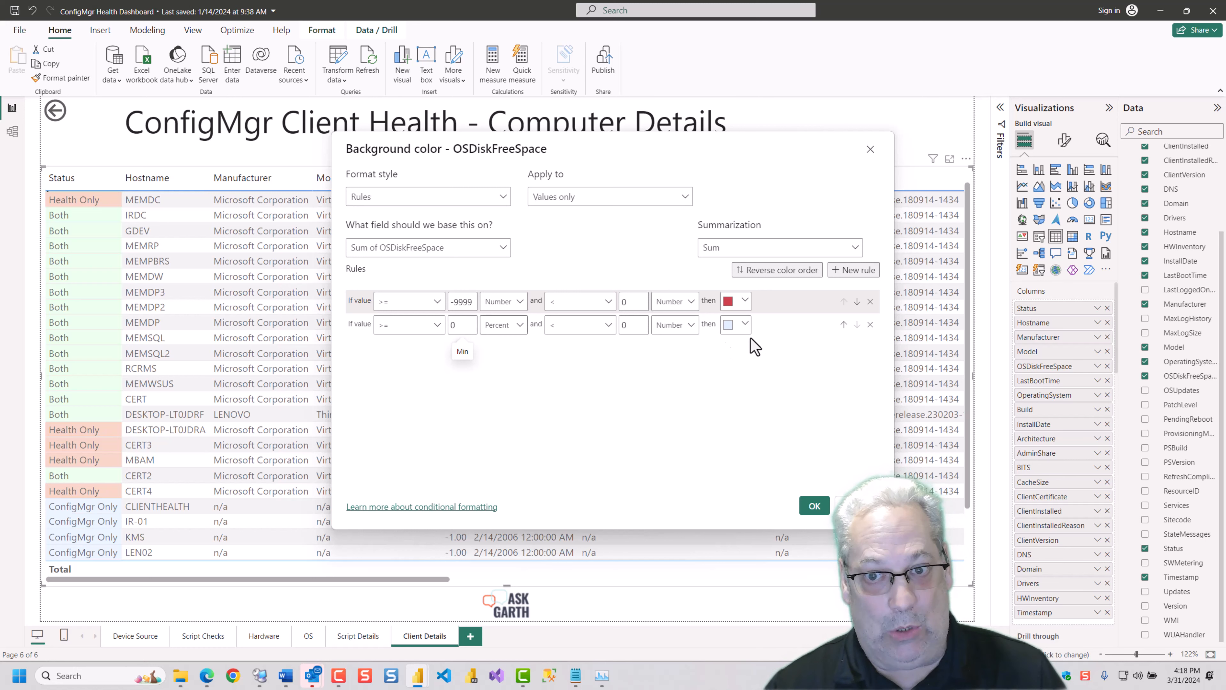
click(637, 324)
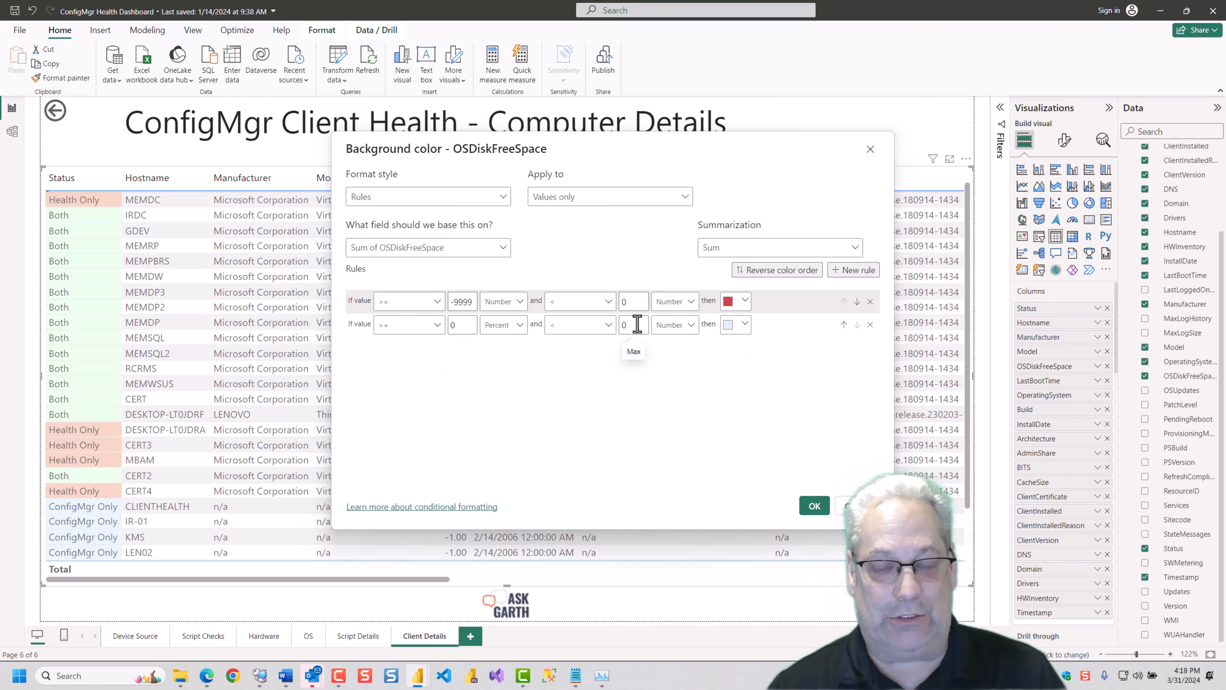
text(40)
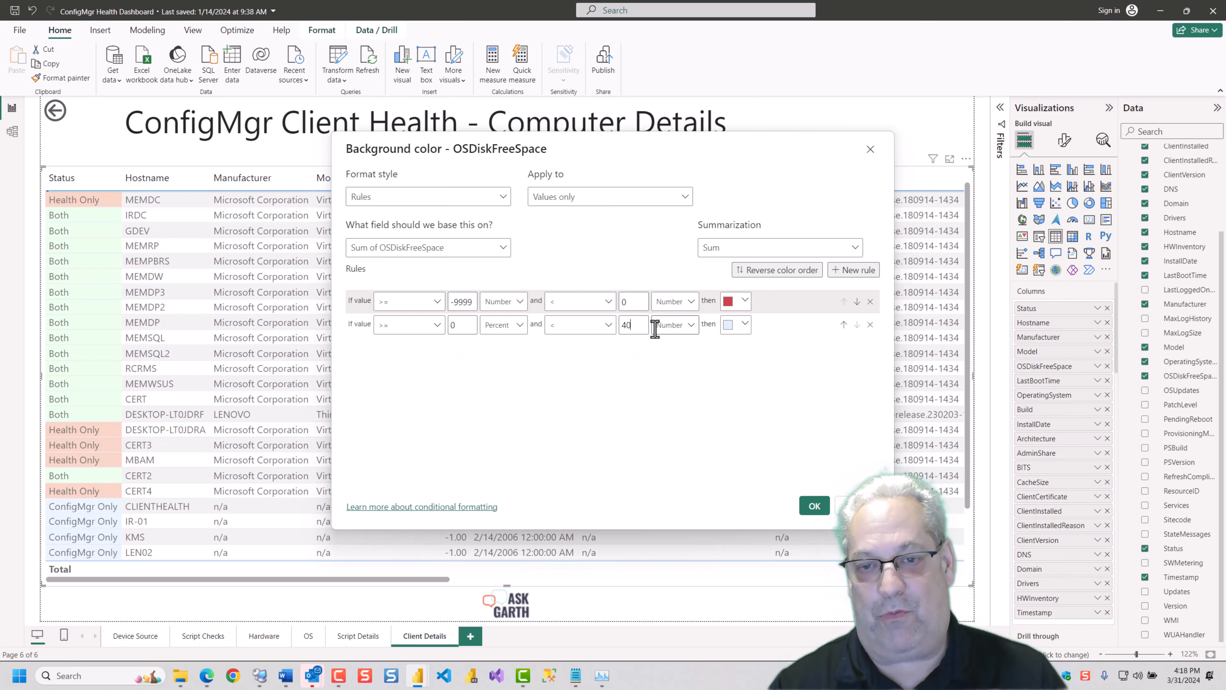
click(743, 327)
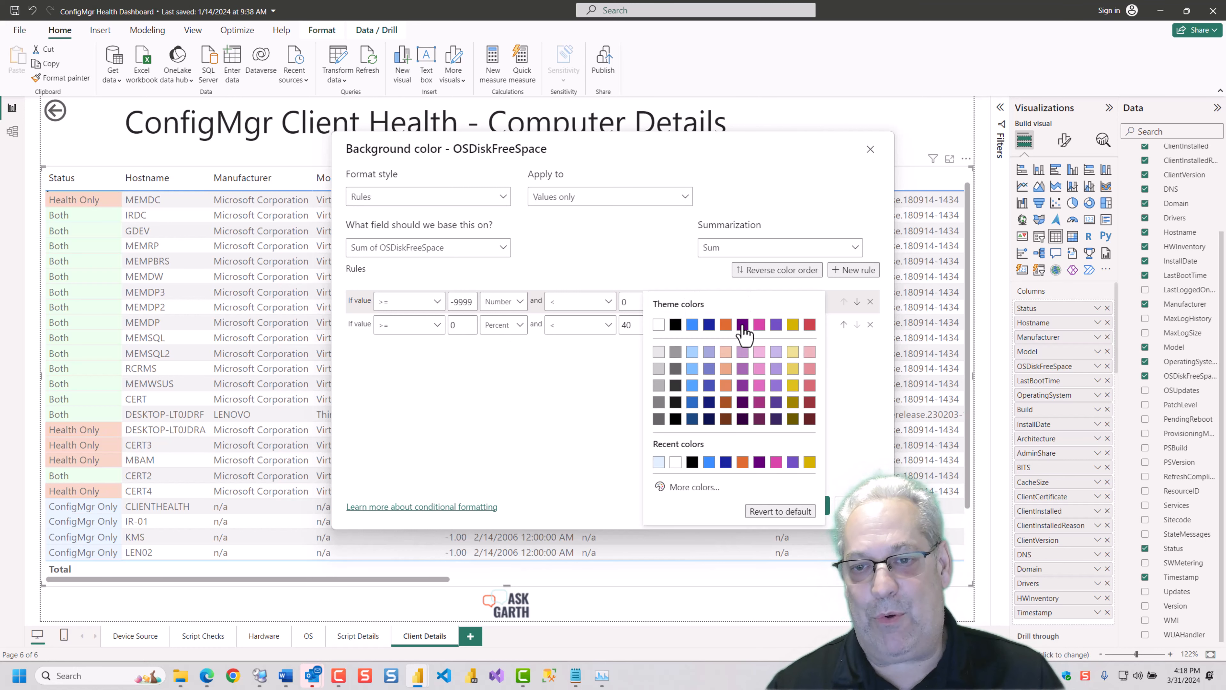
click(793, 352)
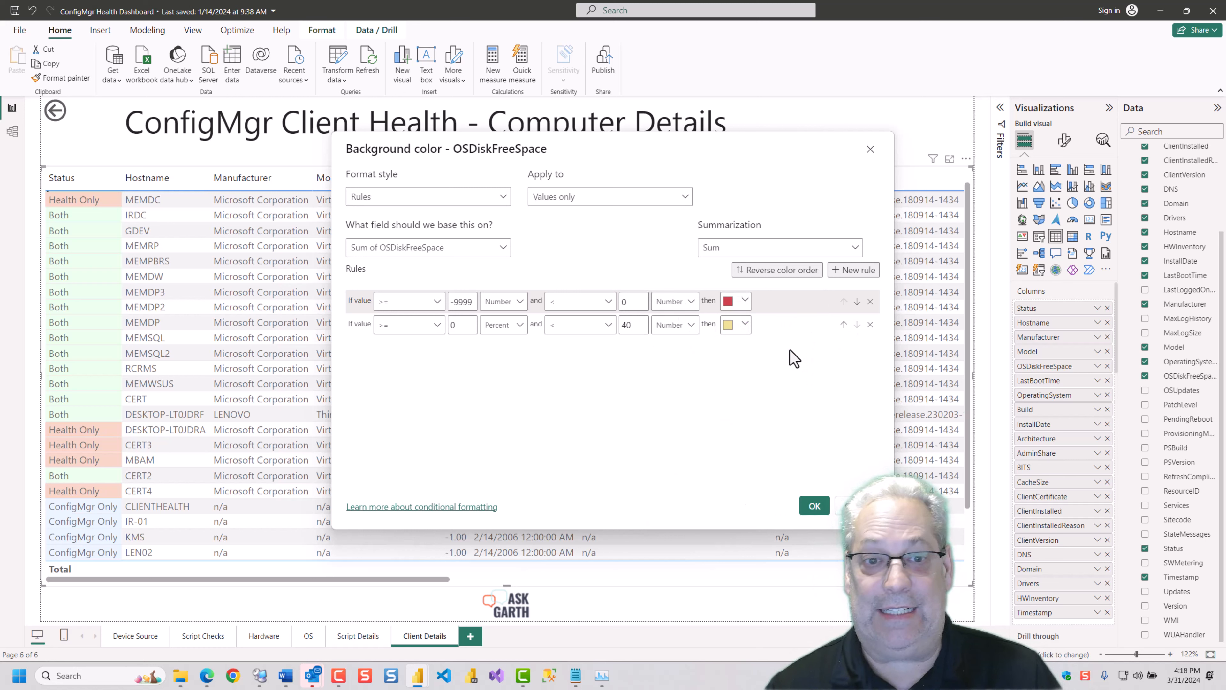
- Add a third OSDiskFreeSpace background color rule with a minimum value of 40
click(861, 270)
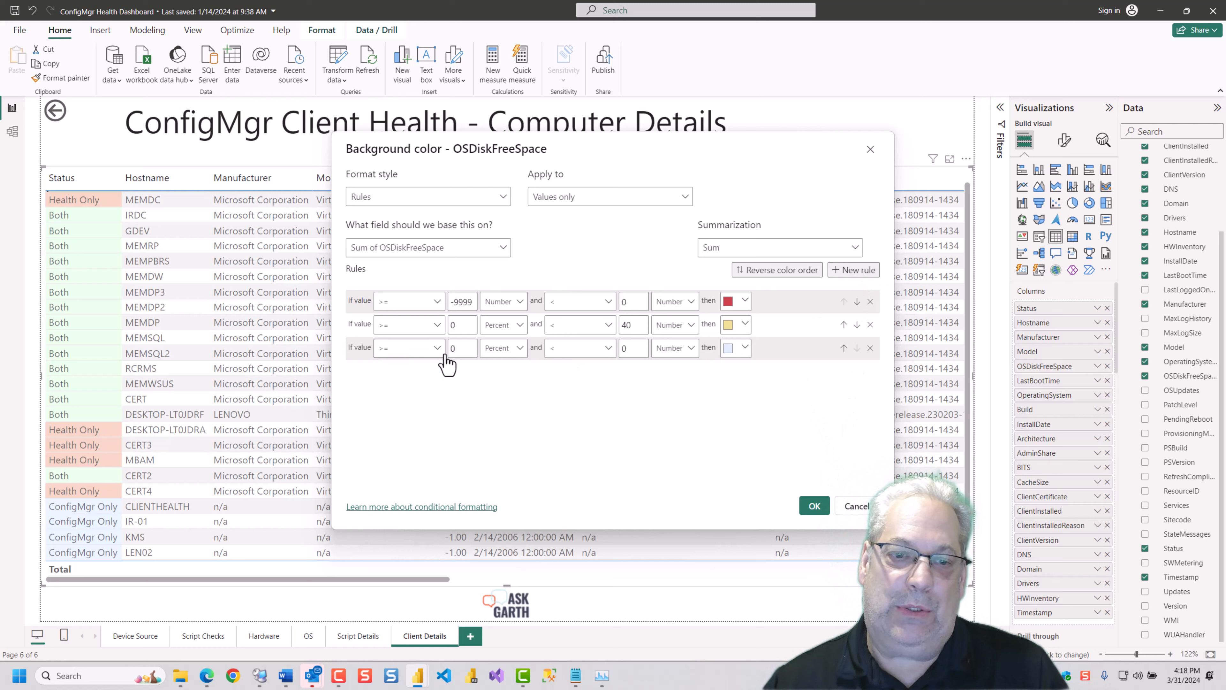
click(461, 349)
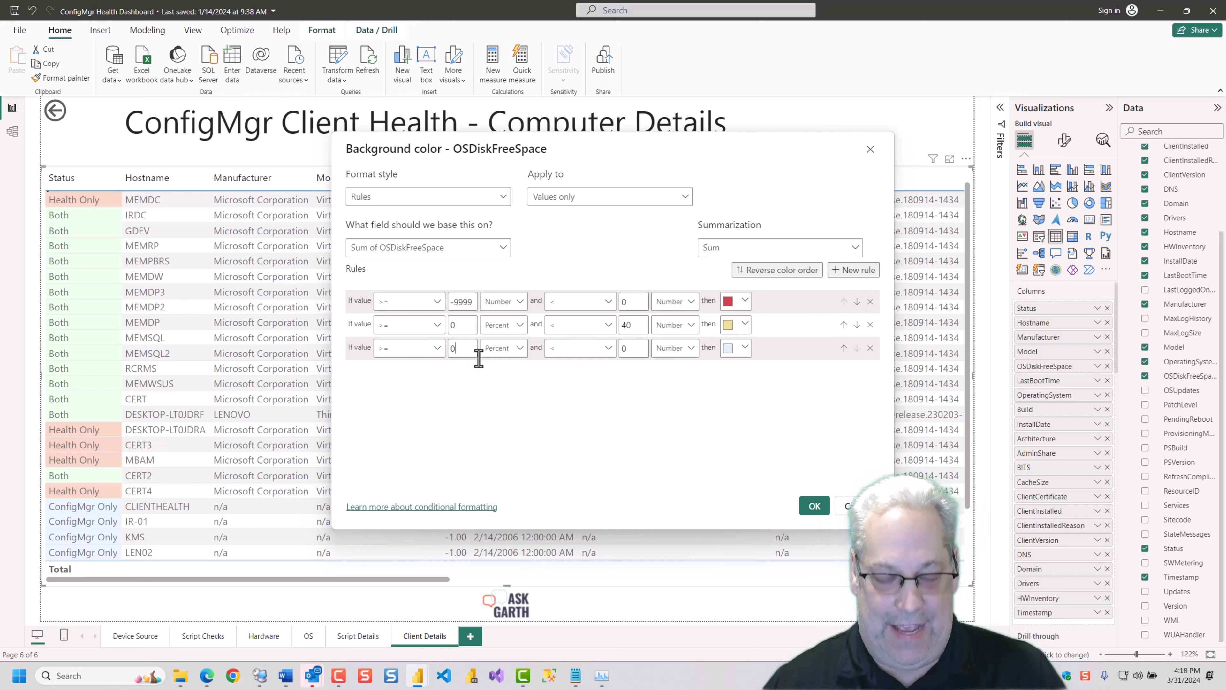
key(BackSpace)
text(400)
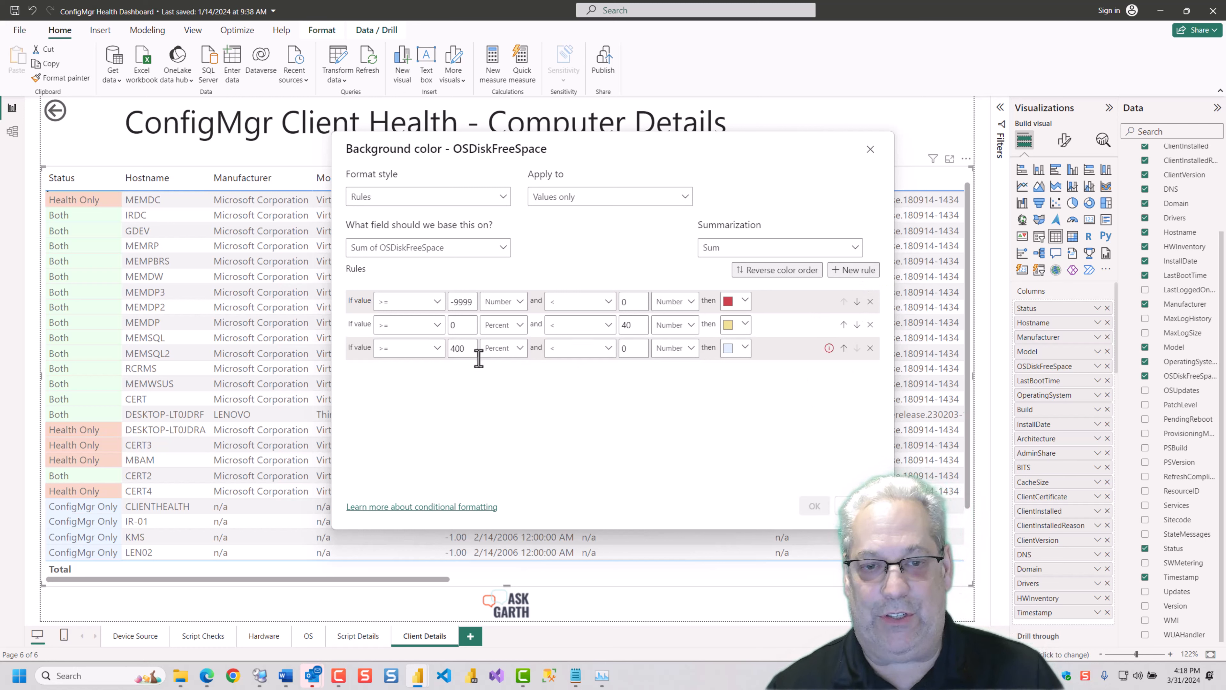
key(BackSpace)
- Switch the minimums of the second and third rules to Number, and set the third rule's maximum to 60
click(512, 324)
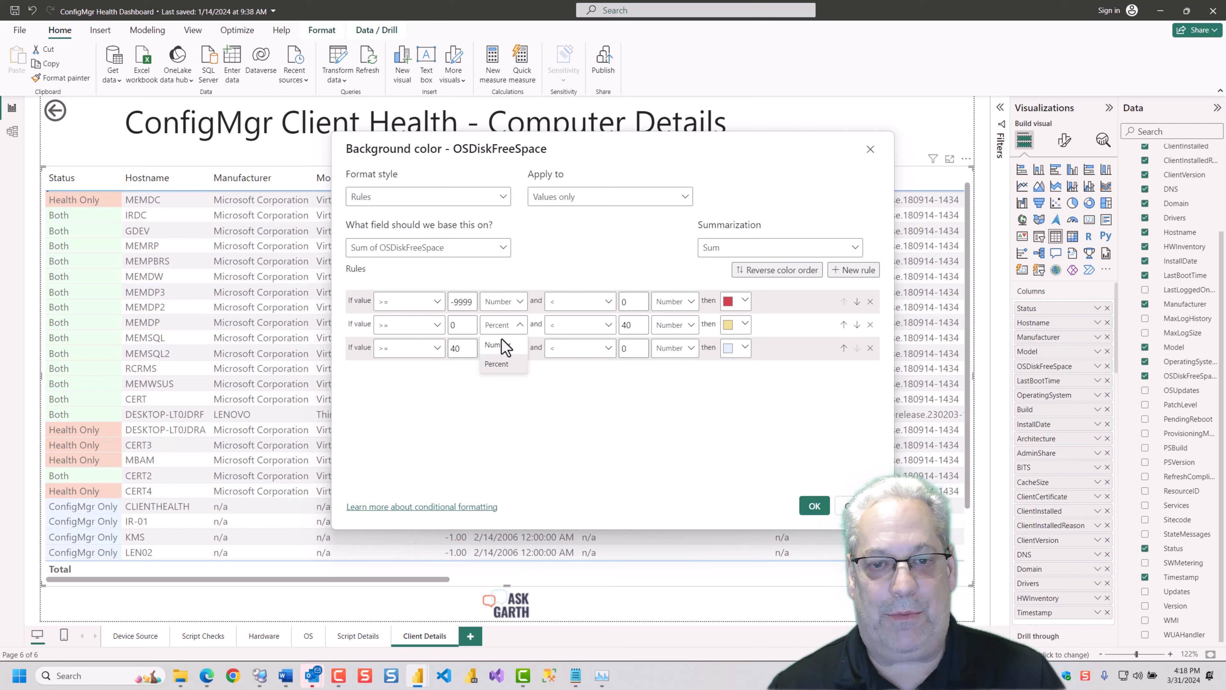
click(502, 347)
click(512, 349)
click(504, 368)
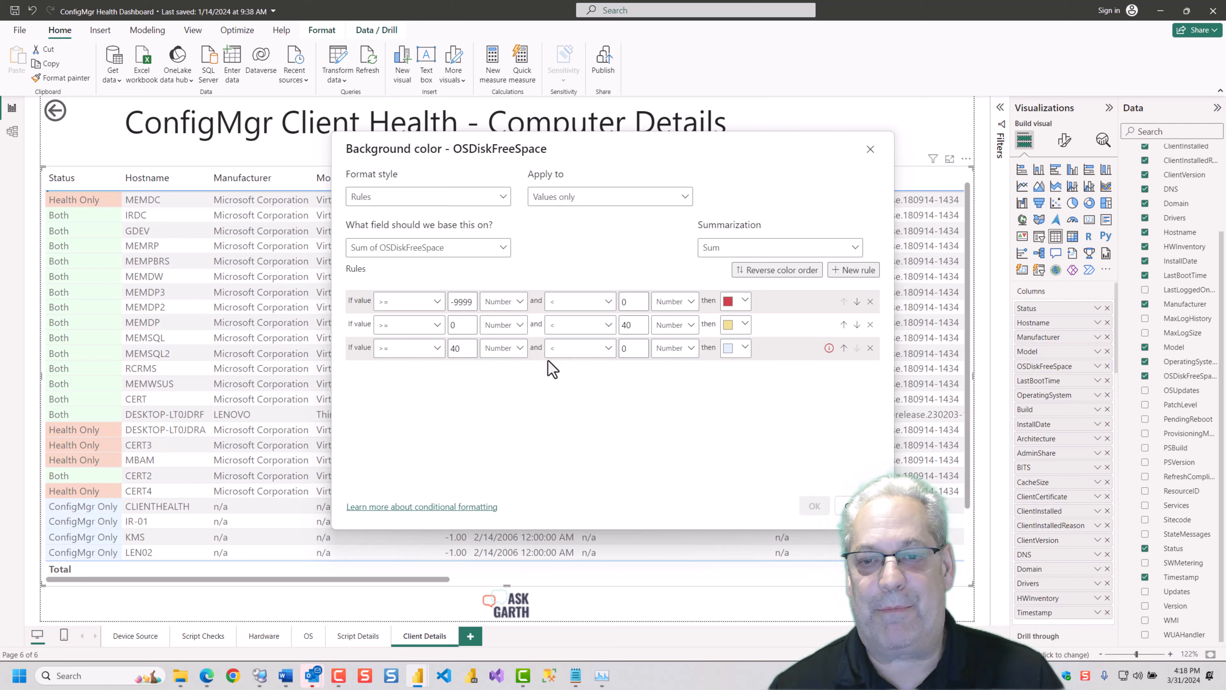
click(633, 349)
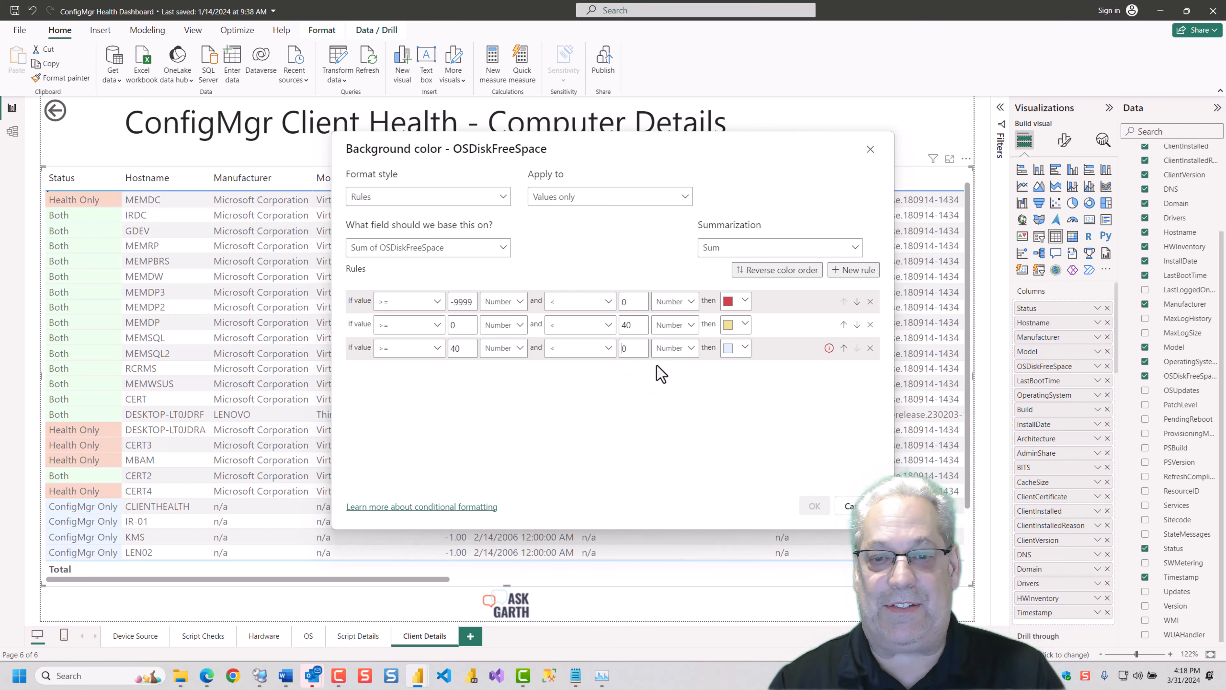
text(60)
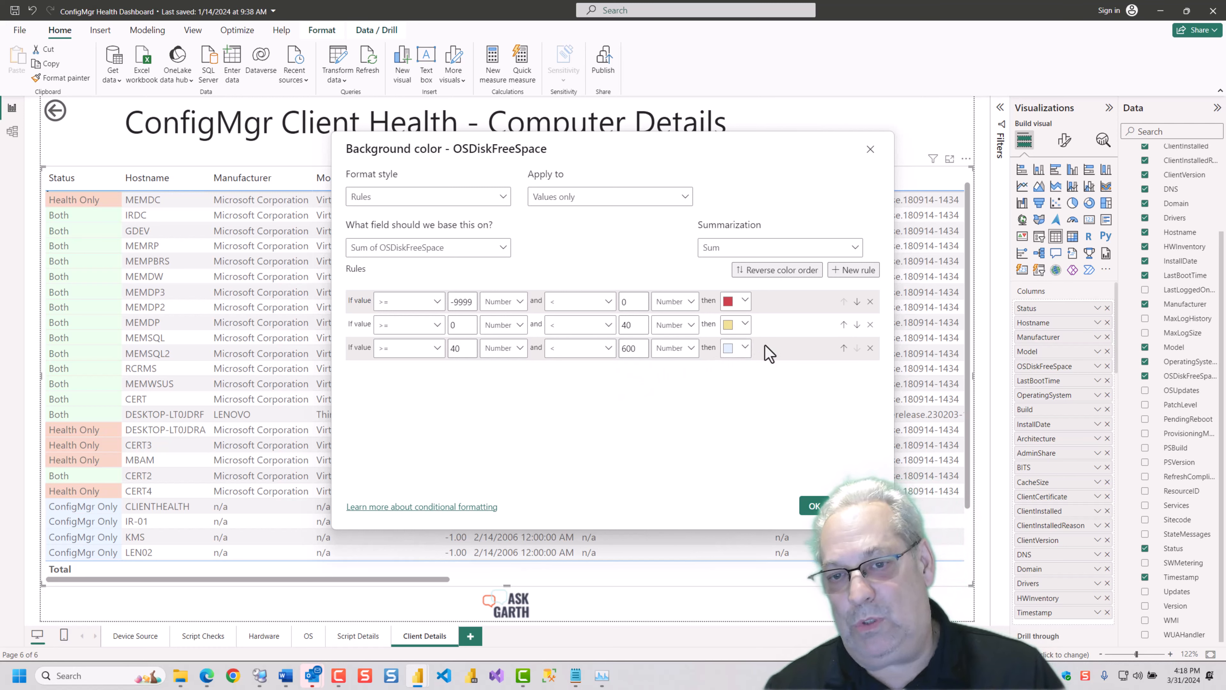
- Add a fourth rule covering values from 60 to below 70 and color it light purple
click(855, 270)
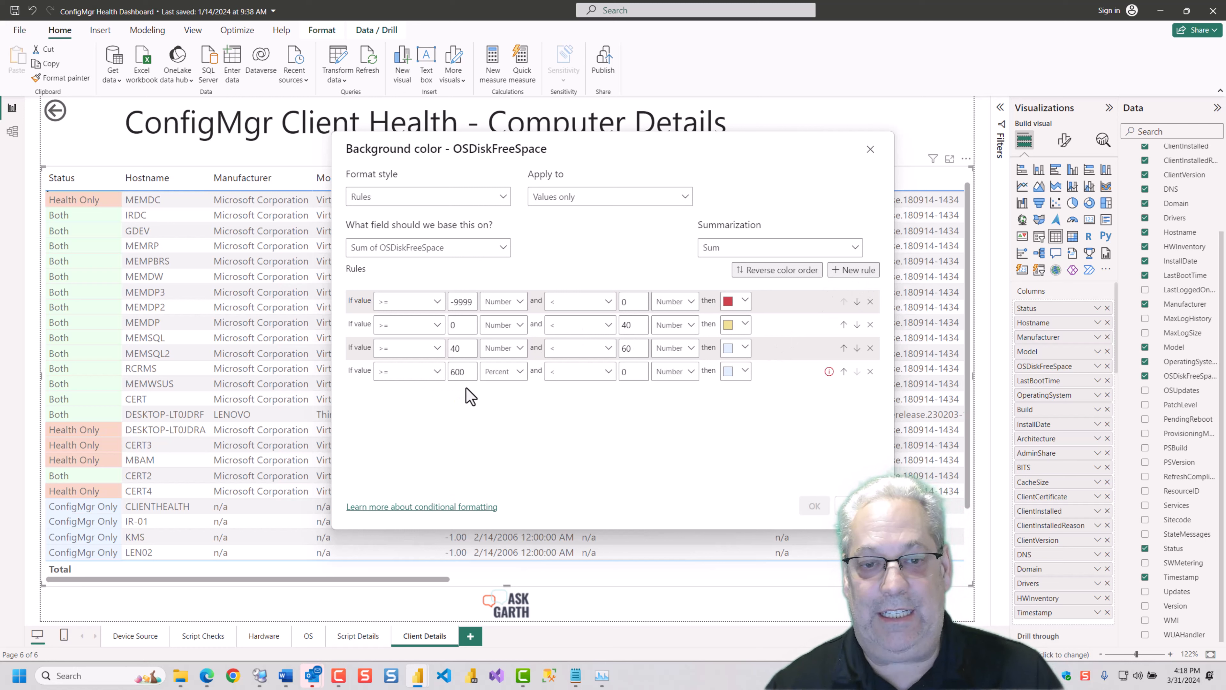
key(Delete)
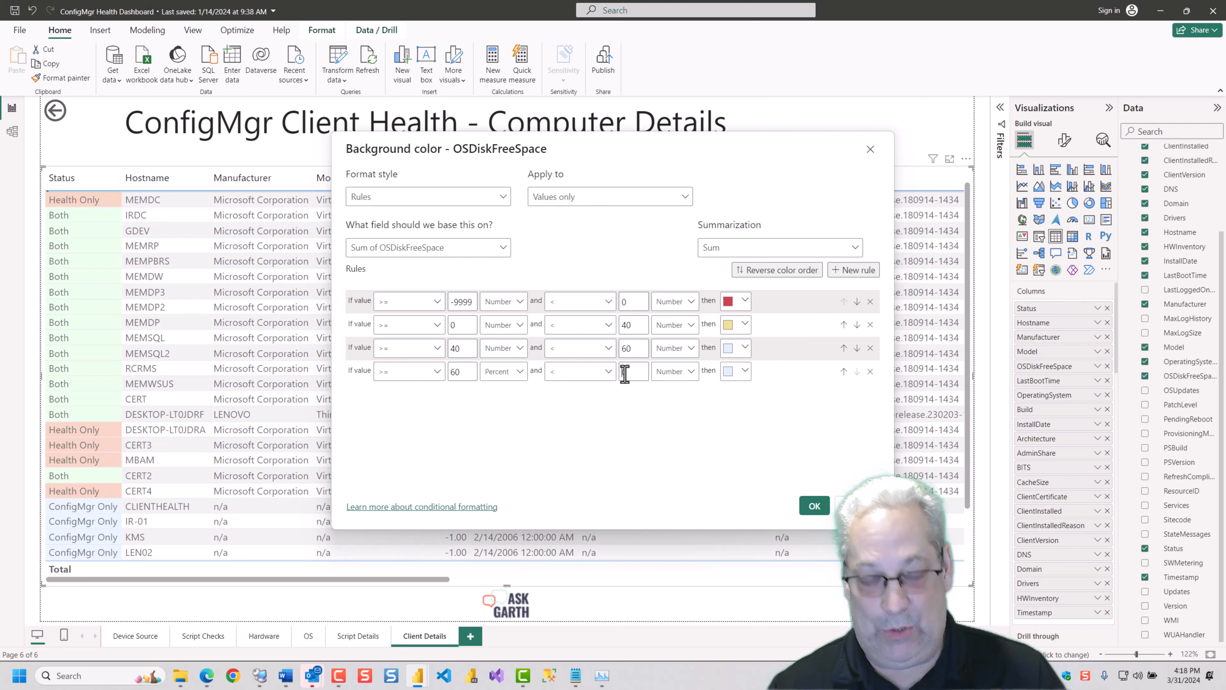
click(745, 372)
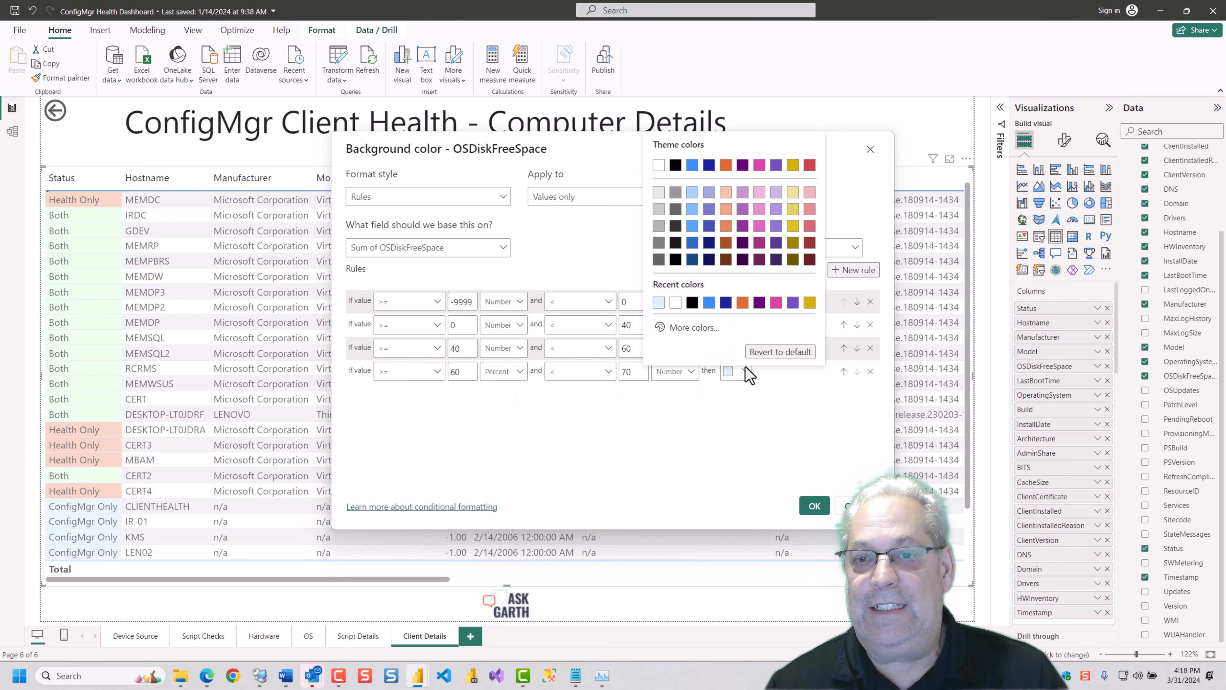
click(777, 193)
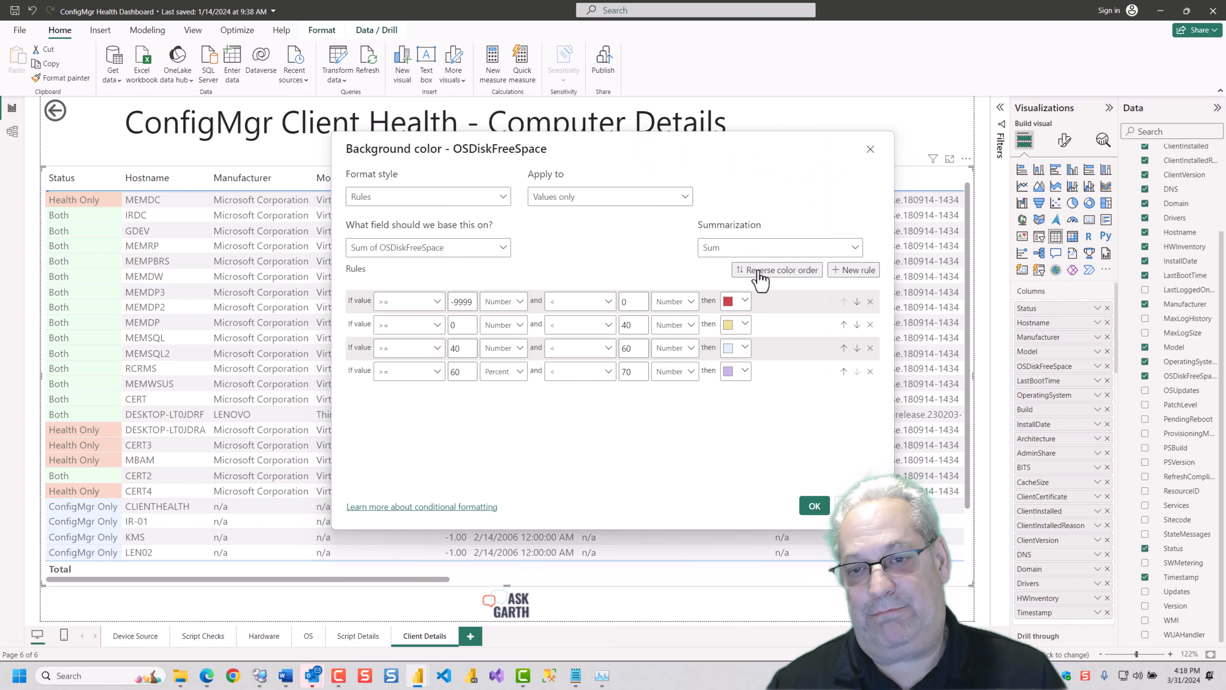
- Add a fifth rule covering values from 70 to below 80 in light plum, and apply the OSDiskFreeSpace rules
click(851, 270)
click(453, 394)
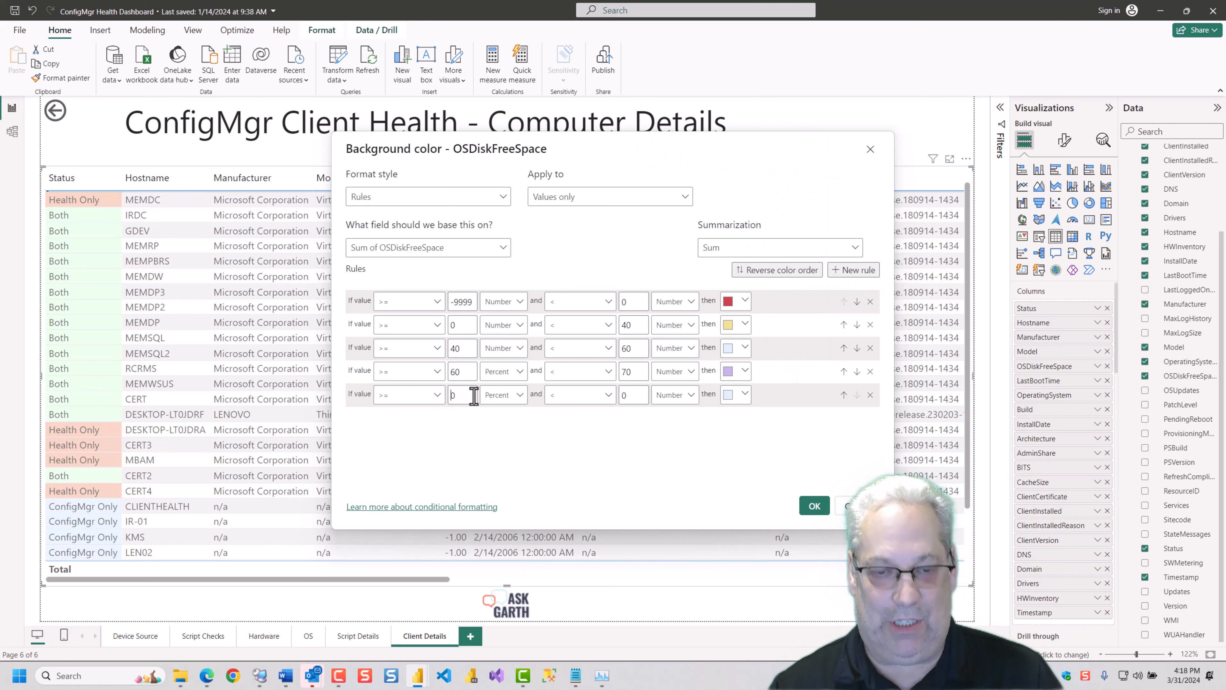
text(700)
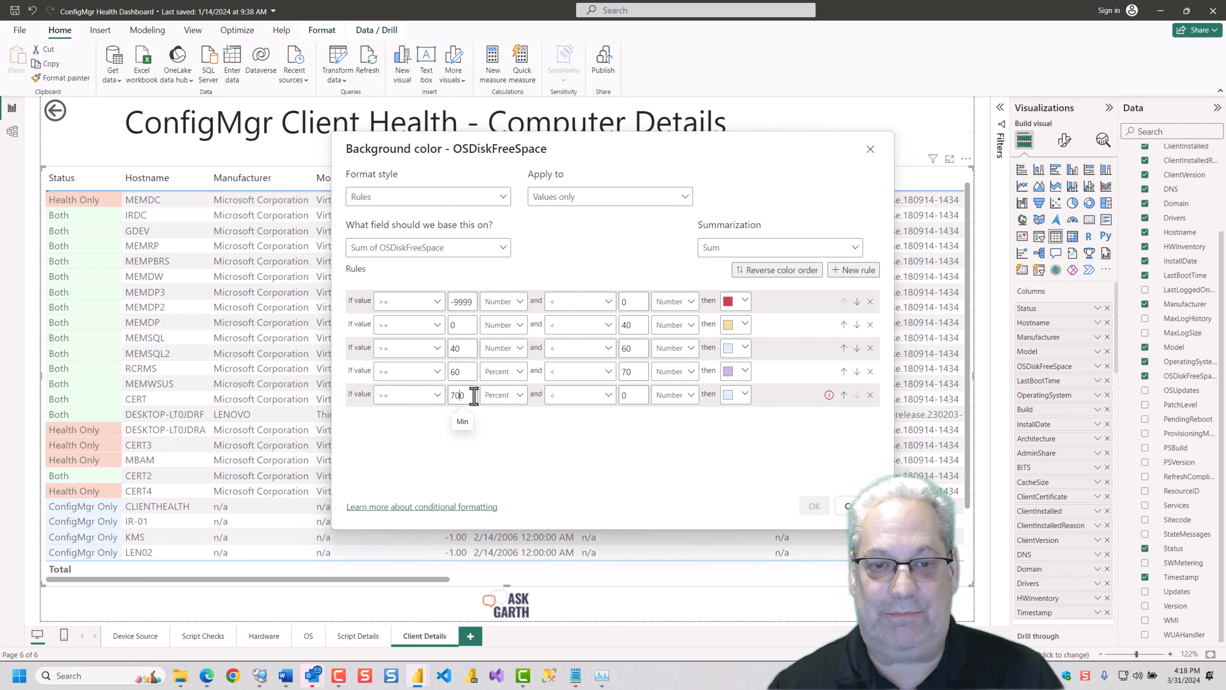
key(Delete)
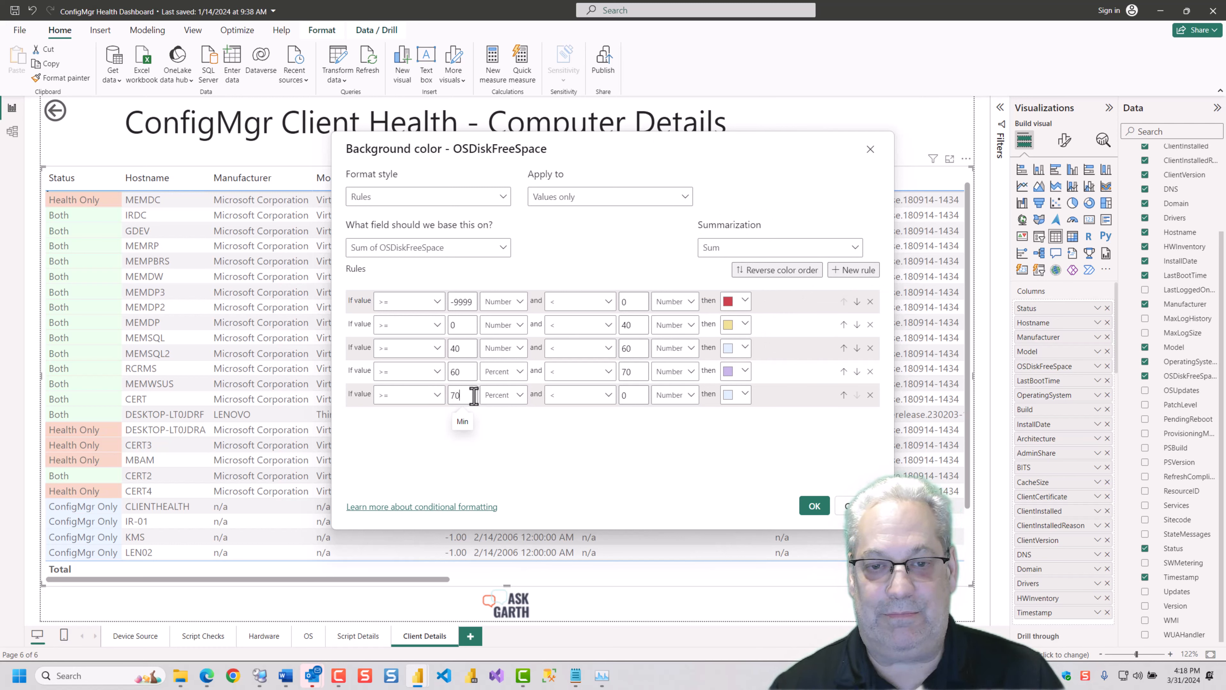
click(621, 394)
text(8)
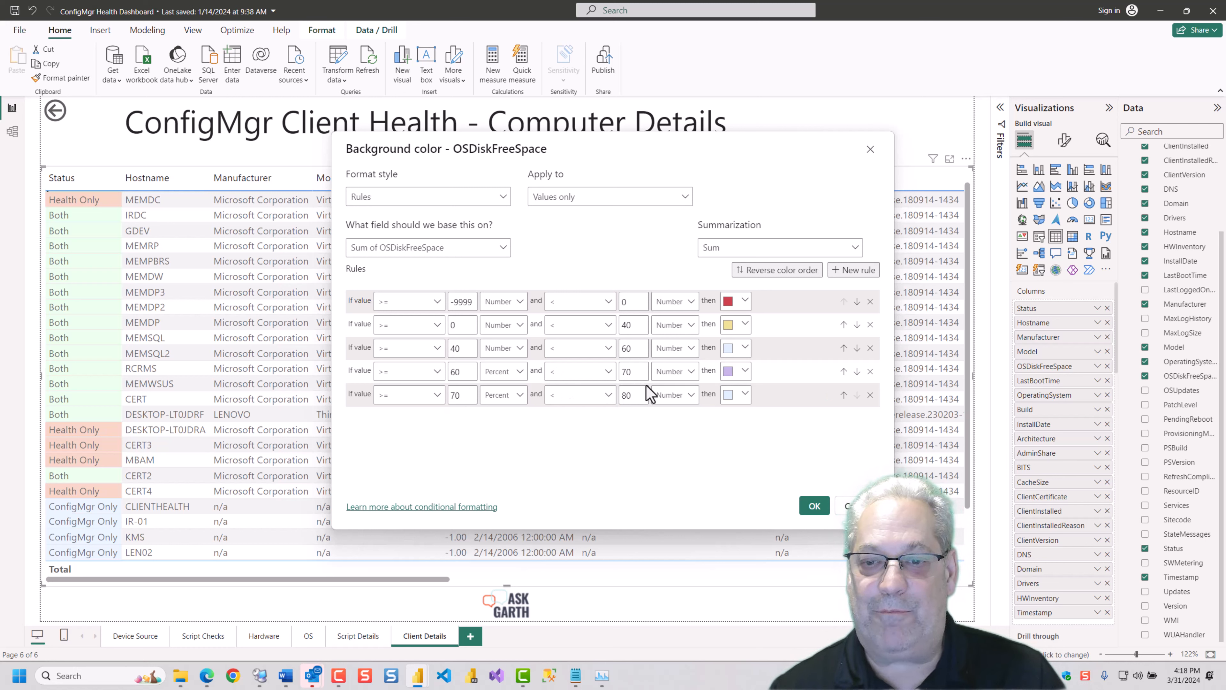
click(744, 395)
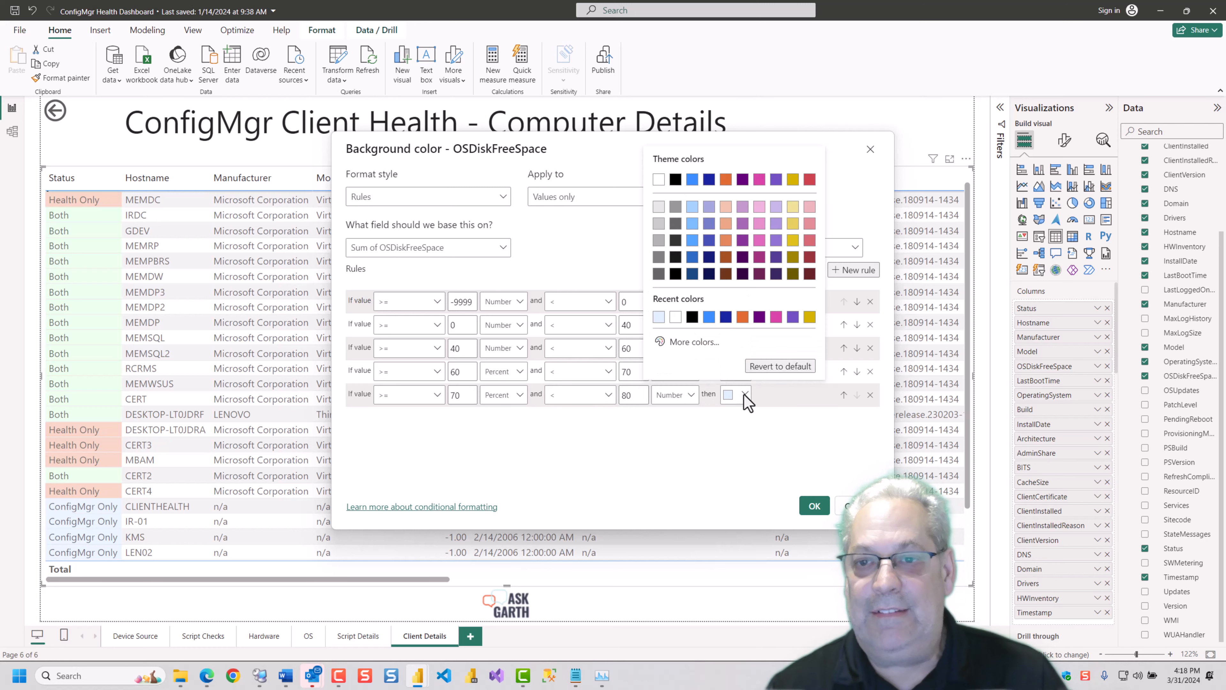
click(742, 207)
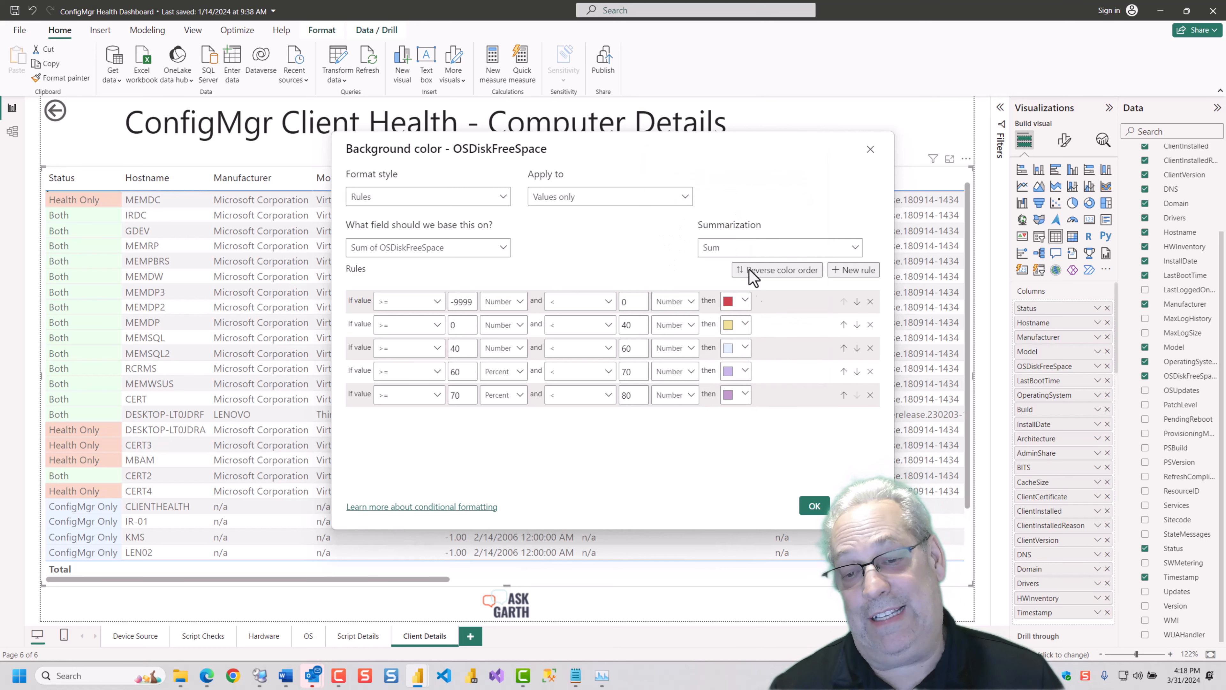
click(814, 507)
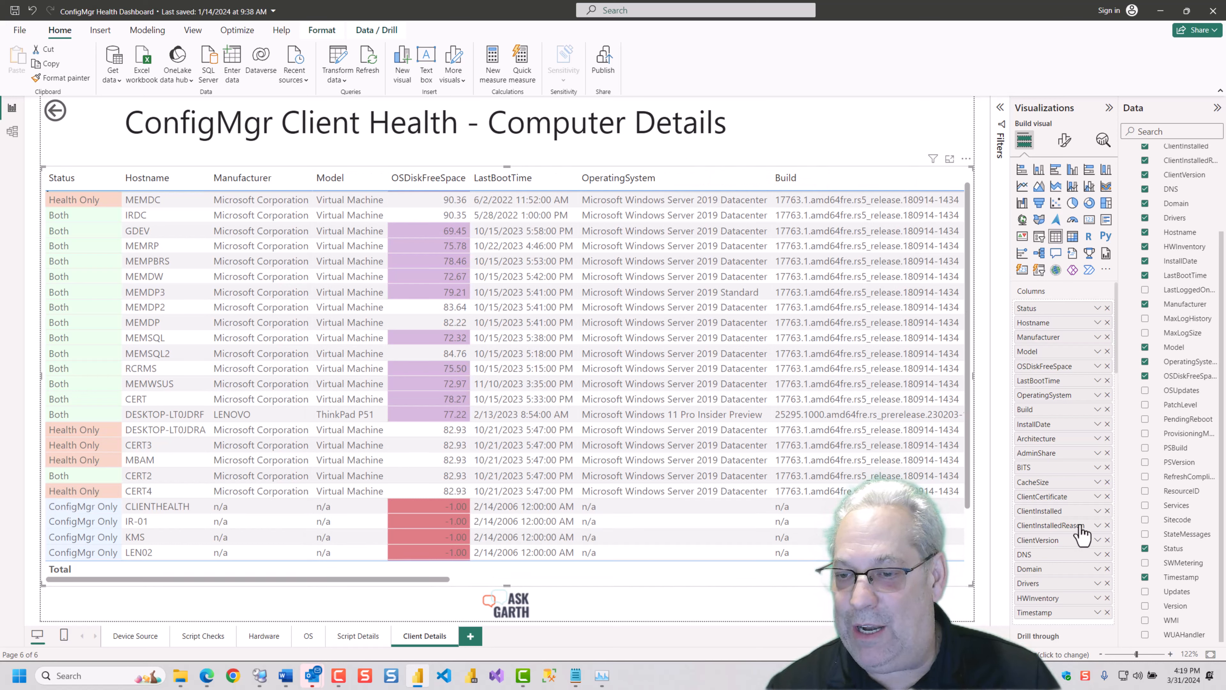
- Add a sixth background color rule to OSDiskFreeSpace, and switch the minimums of the fourth and fifth rules to Number
click(1097, 367)
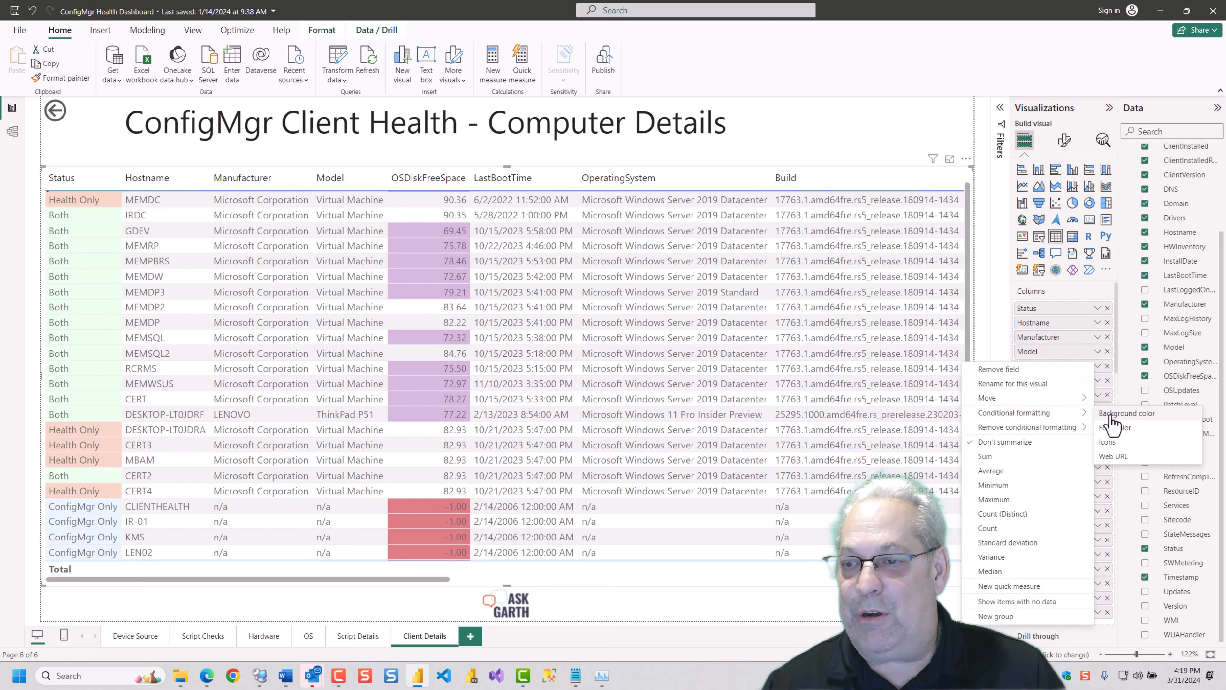
click(1112, 415)
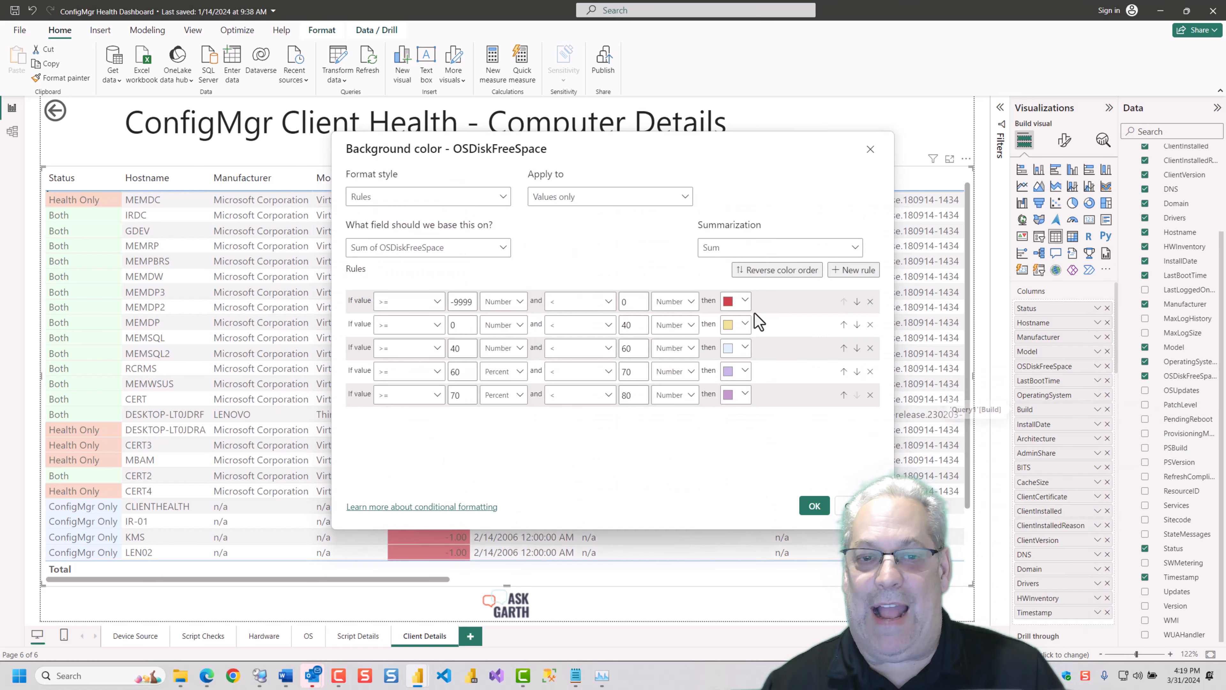
click(851, 271)
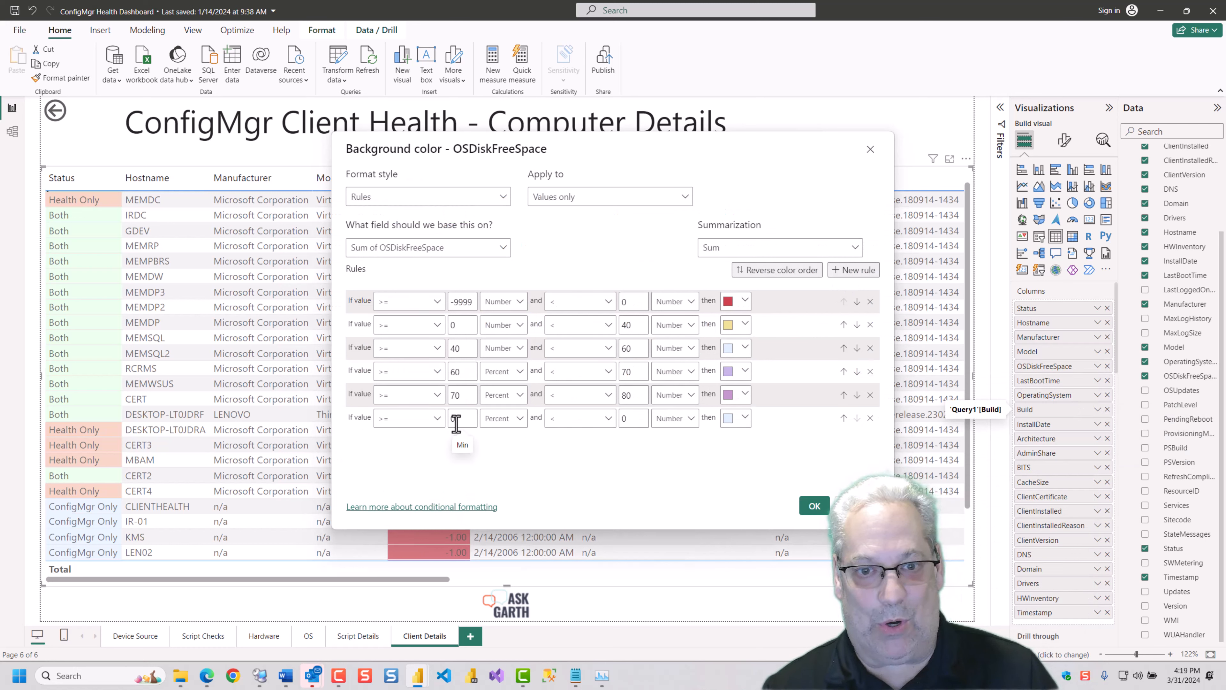
click(504, 371)
click(502, 389)
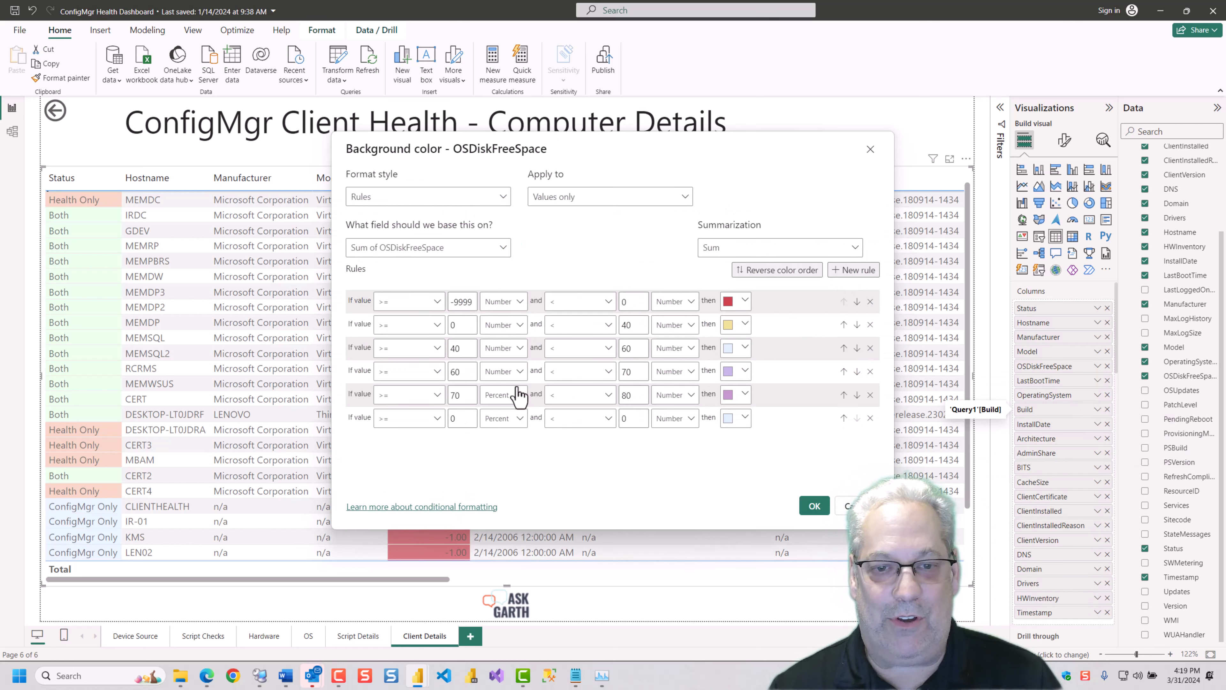
click(515, 396)
click(506, 414)
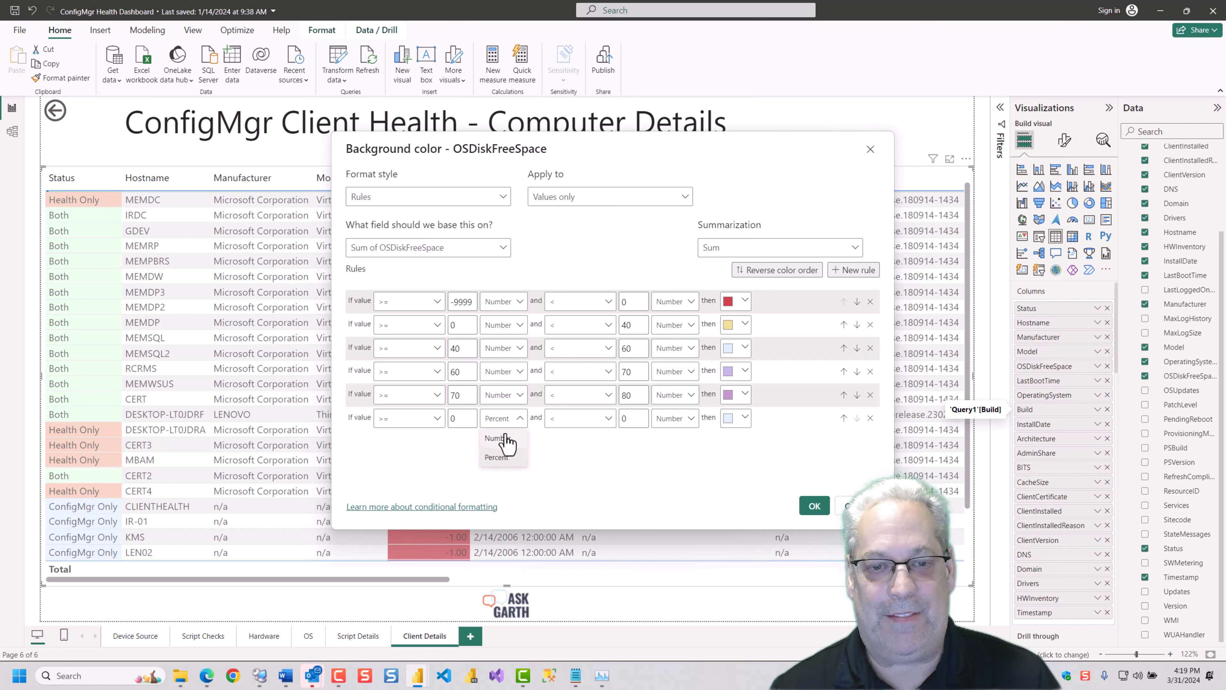
- Set the sixth rule to shade values from 80 (Number) to below 90 (Number) light indigo blue
click(506, 438)
click(464, 418)
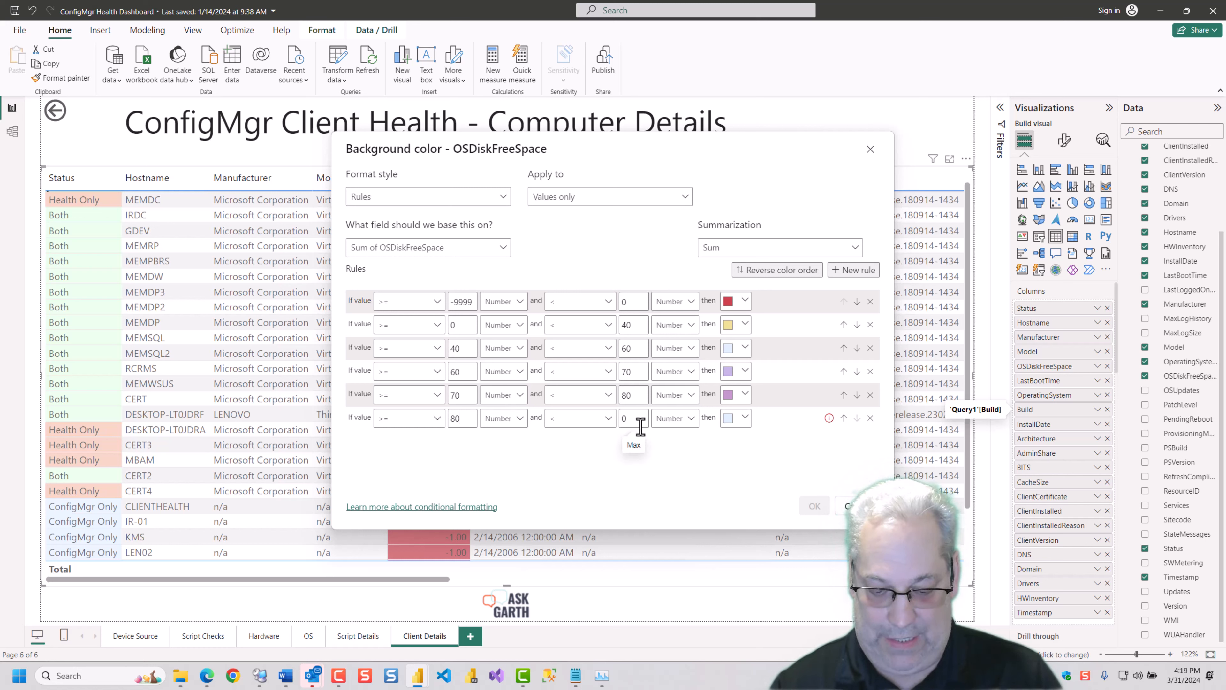
click(738, 418)
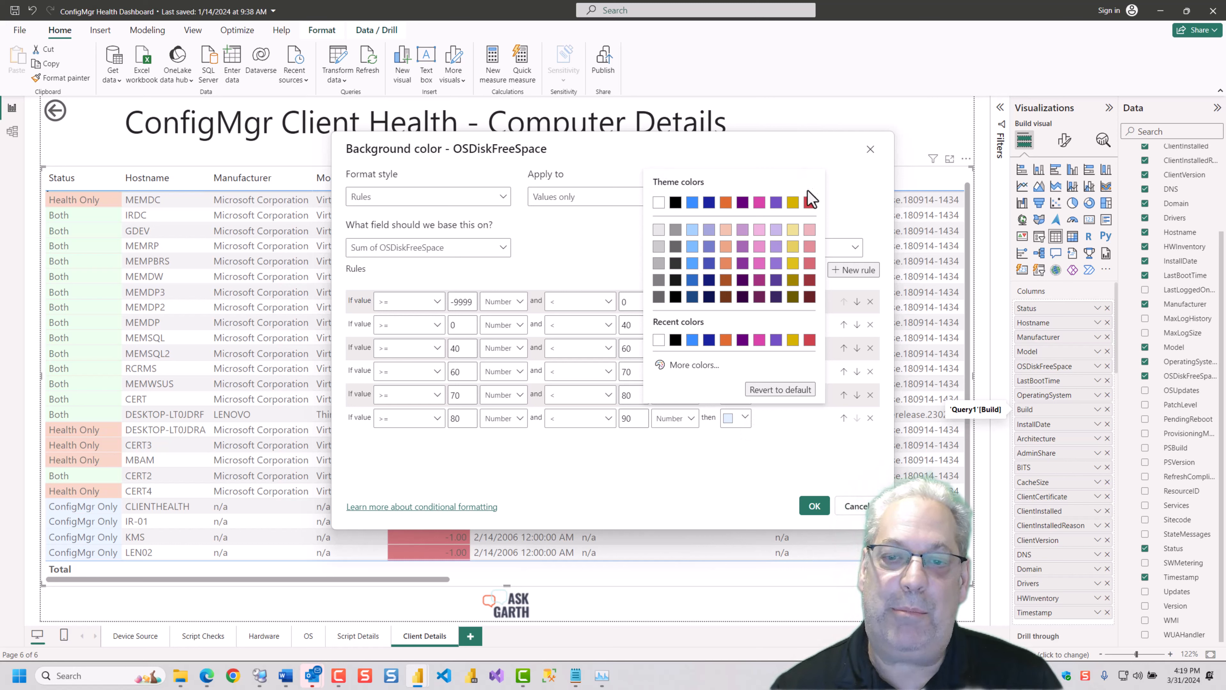
click(708, 231)
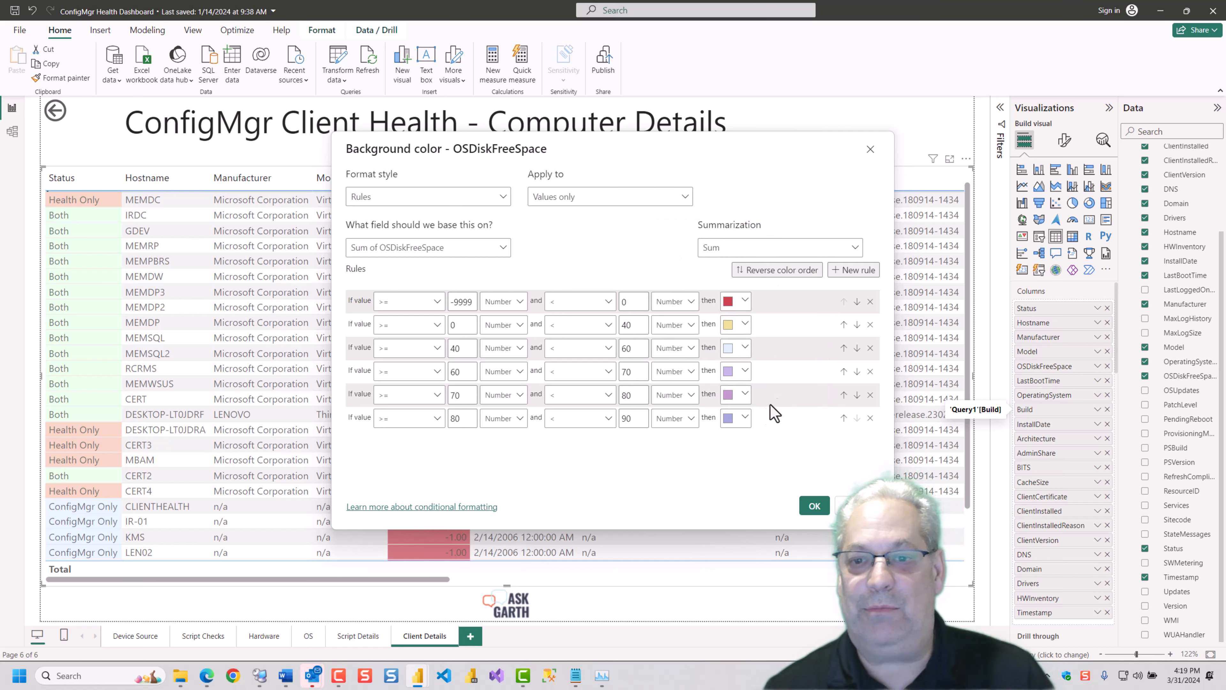
- Add a seventh background color rule to OSDiskFreeSpace and set its upper limit to below 9000
click(853, 271)
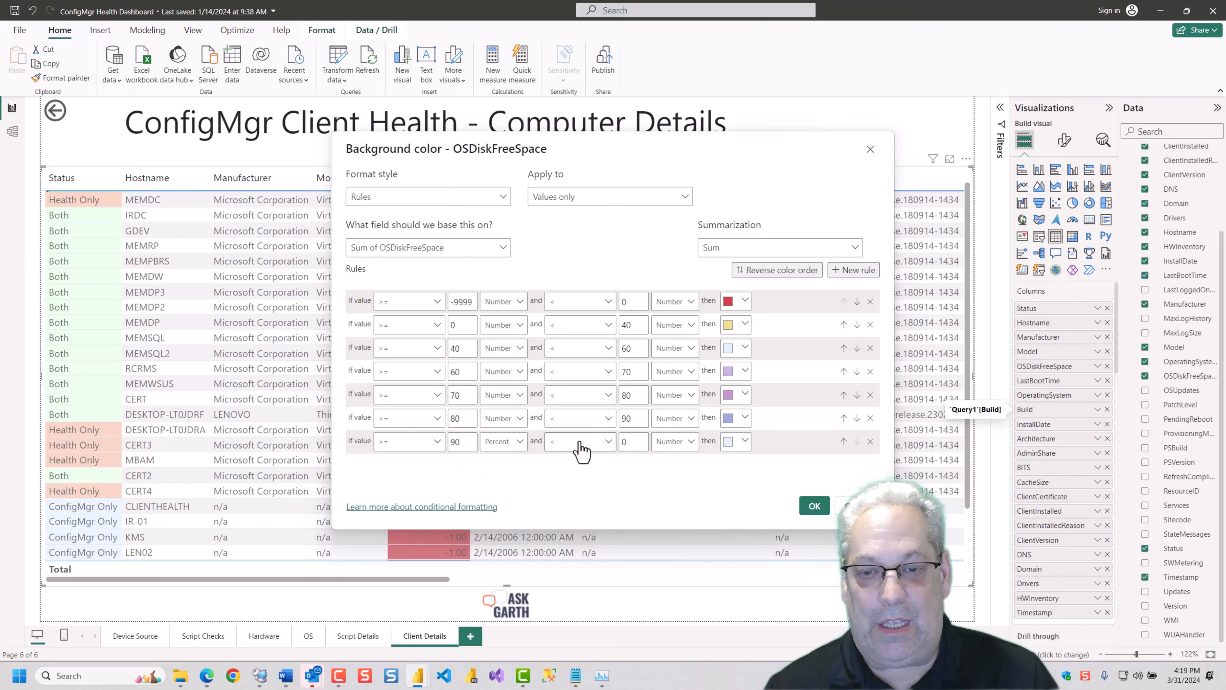
click(622, 443)
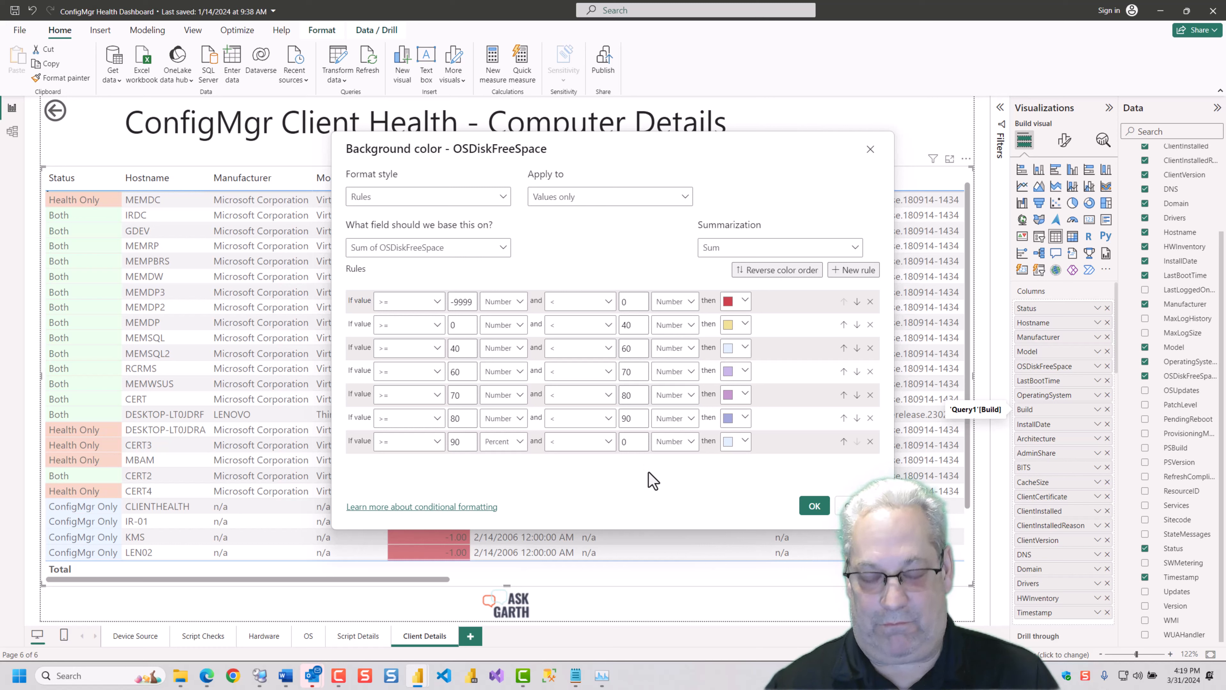
text(9000)
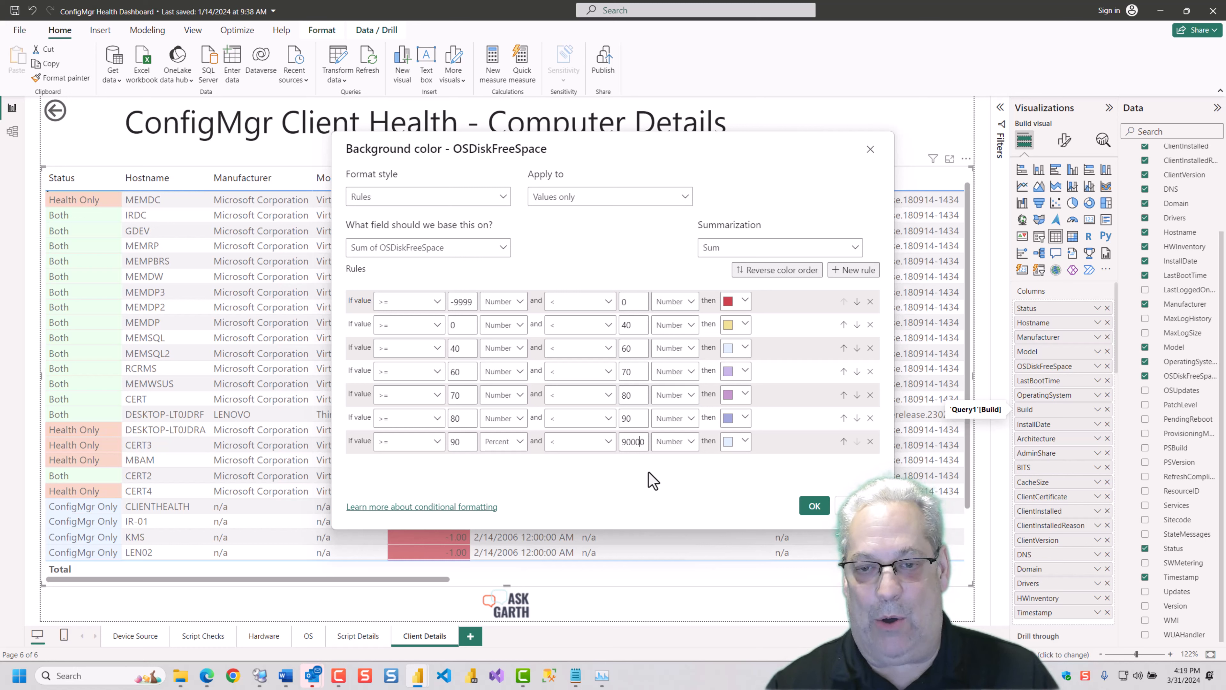
text(0)
key(BackSpace)
key(BackSpace)
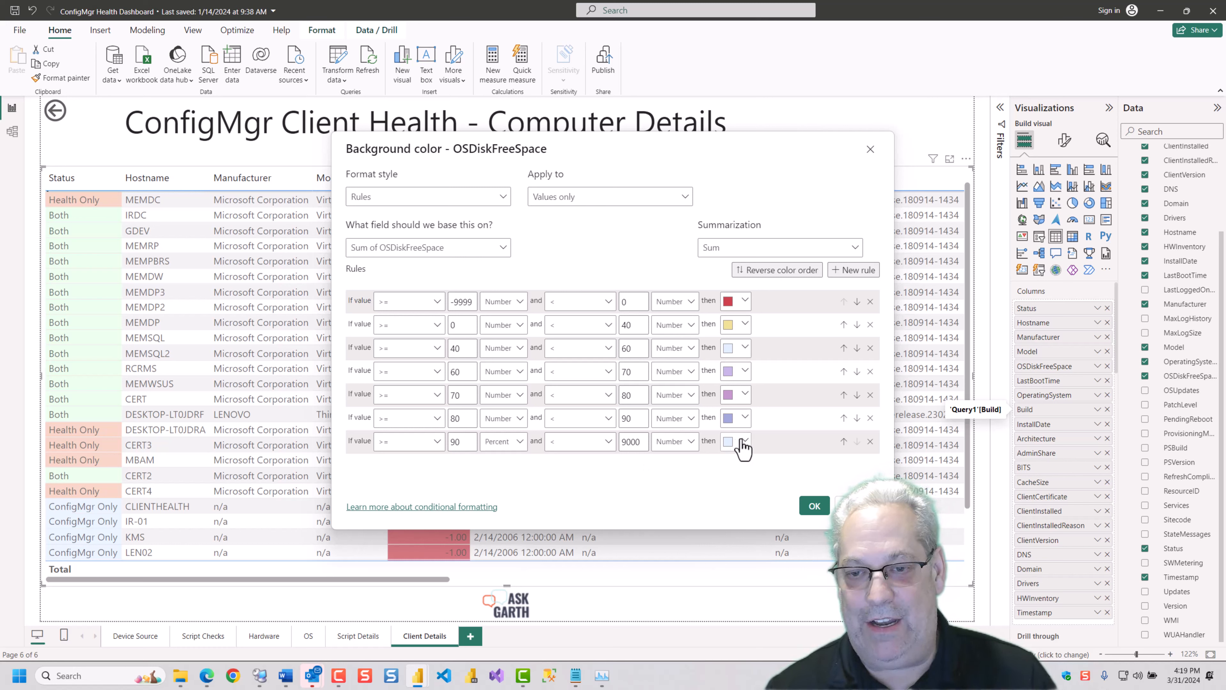
- Color the seventh rule pale green (#E1FFDE) and apply the OSDiskFreeSpace rules
click(744, 449)
click(689, 398)
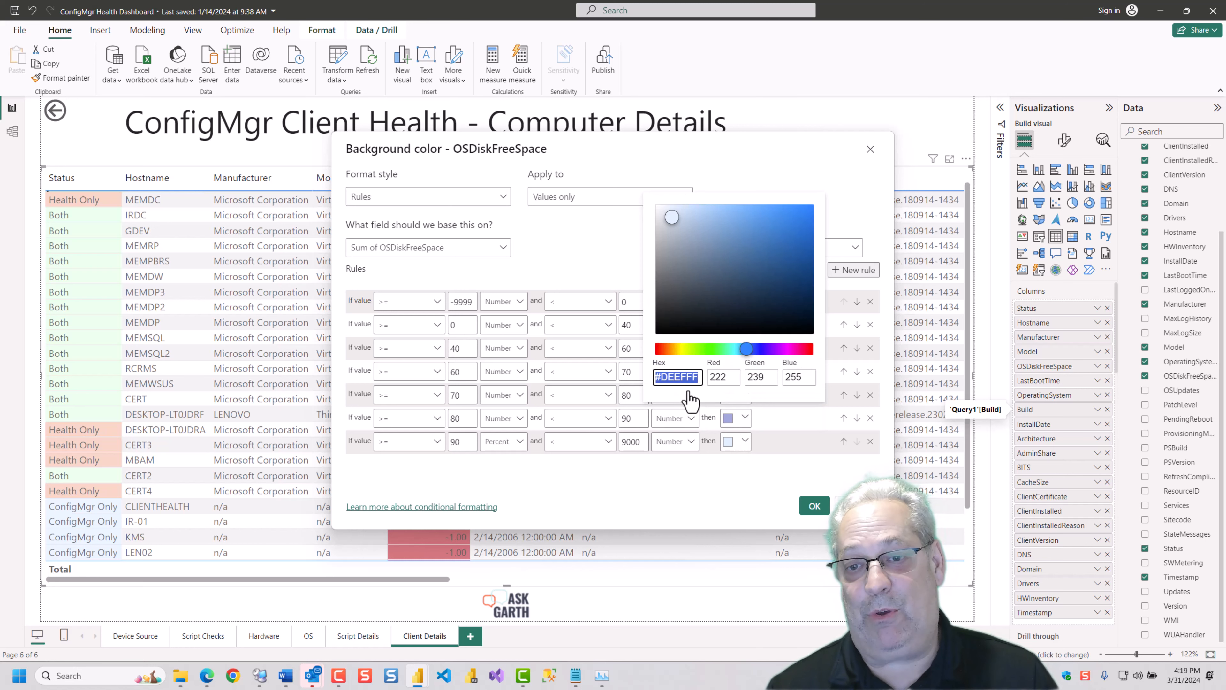
click(705, 349)
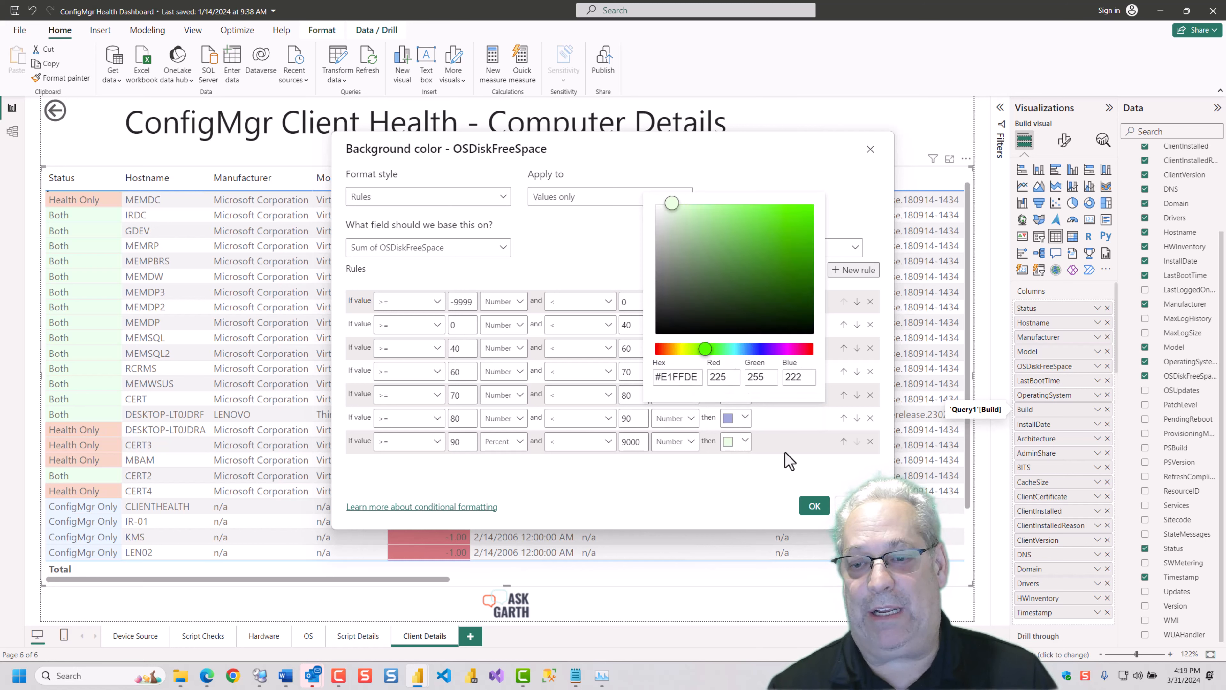
click(816, 508)
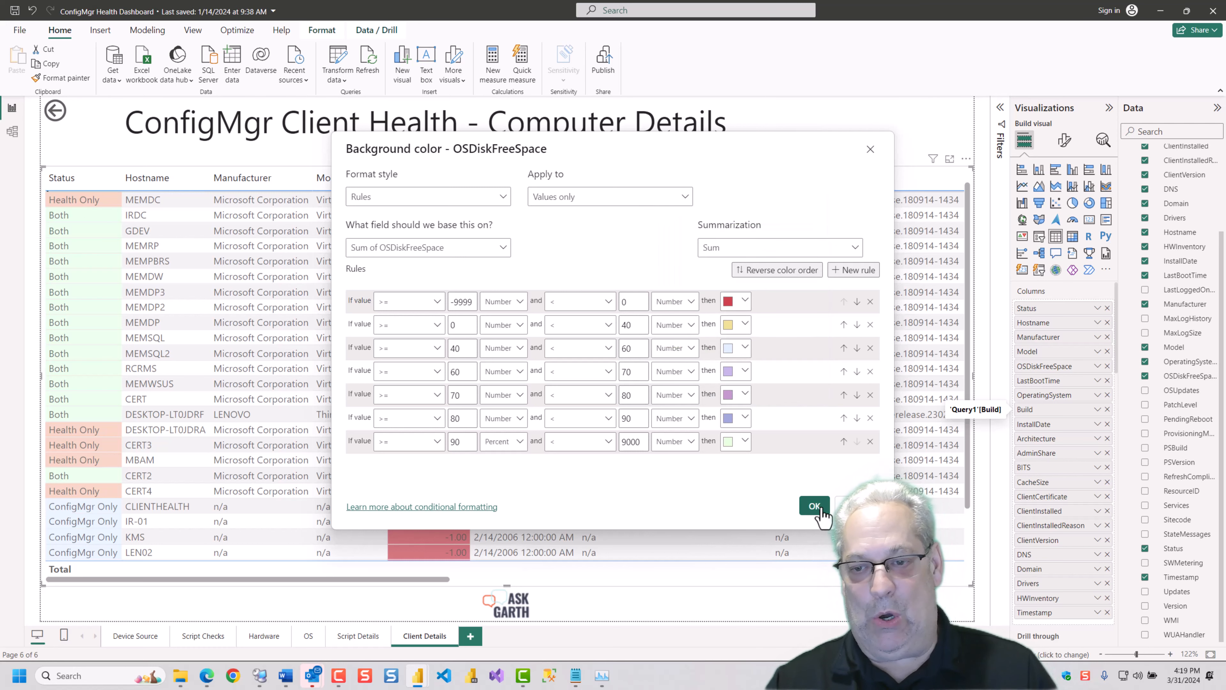
click(813, 507)
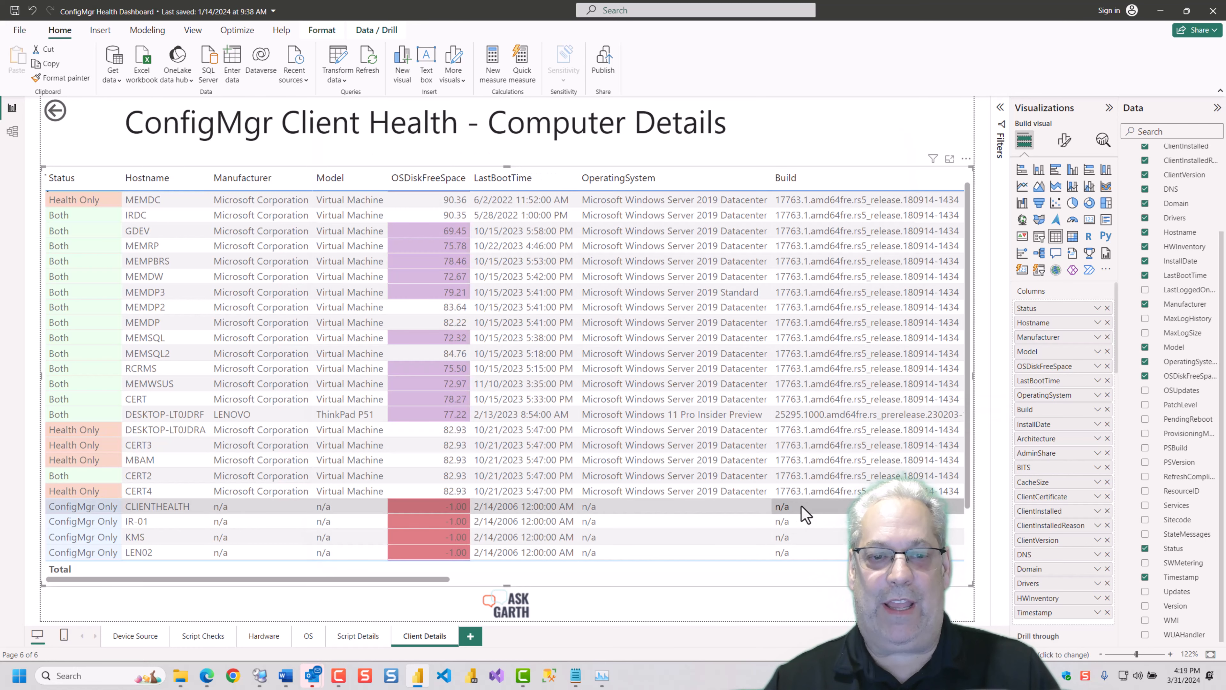